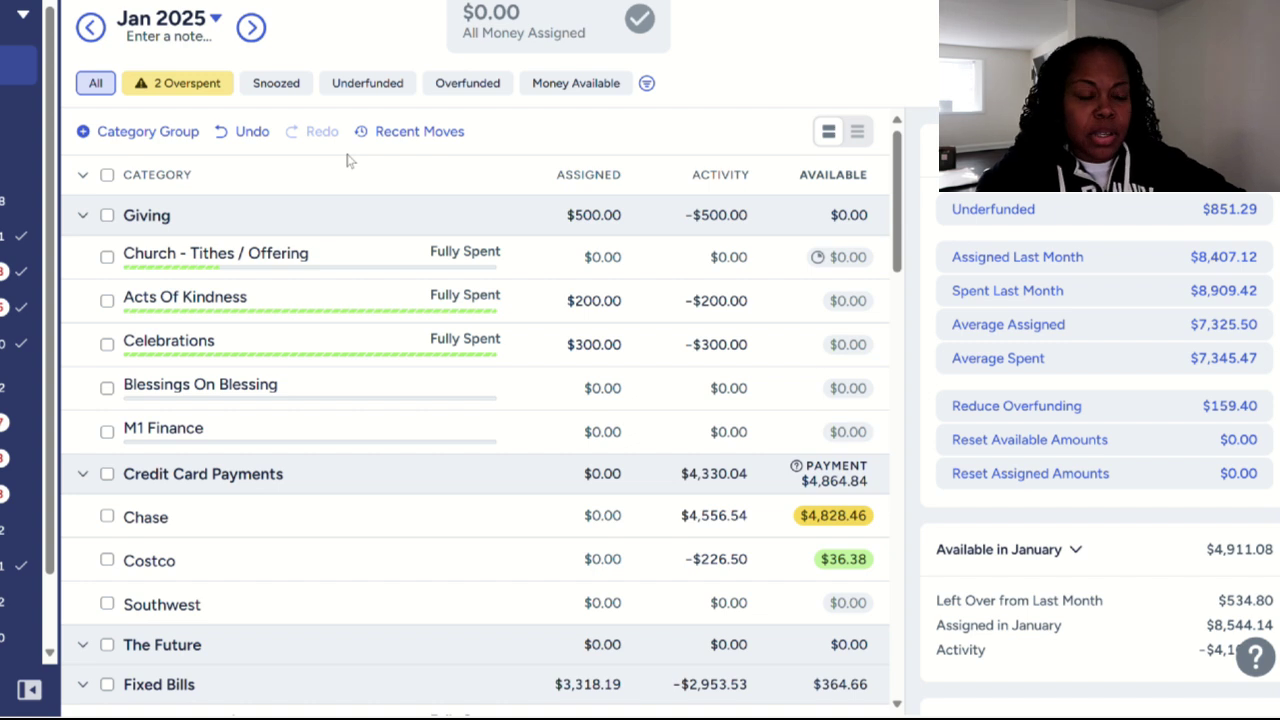
# Check which January 2025 categories are overspent, and return to the list of all categories
pyautogui.click(188, 86)
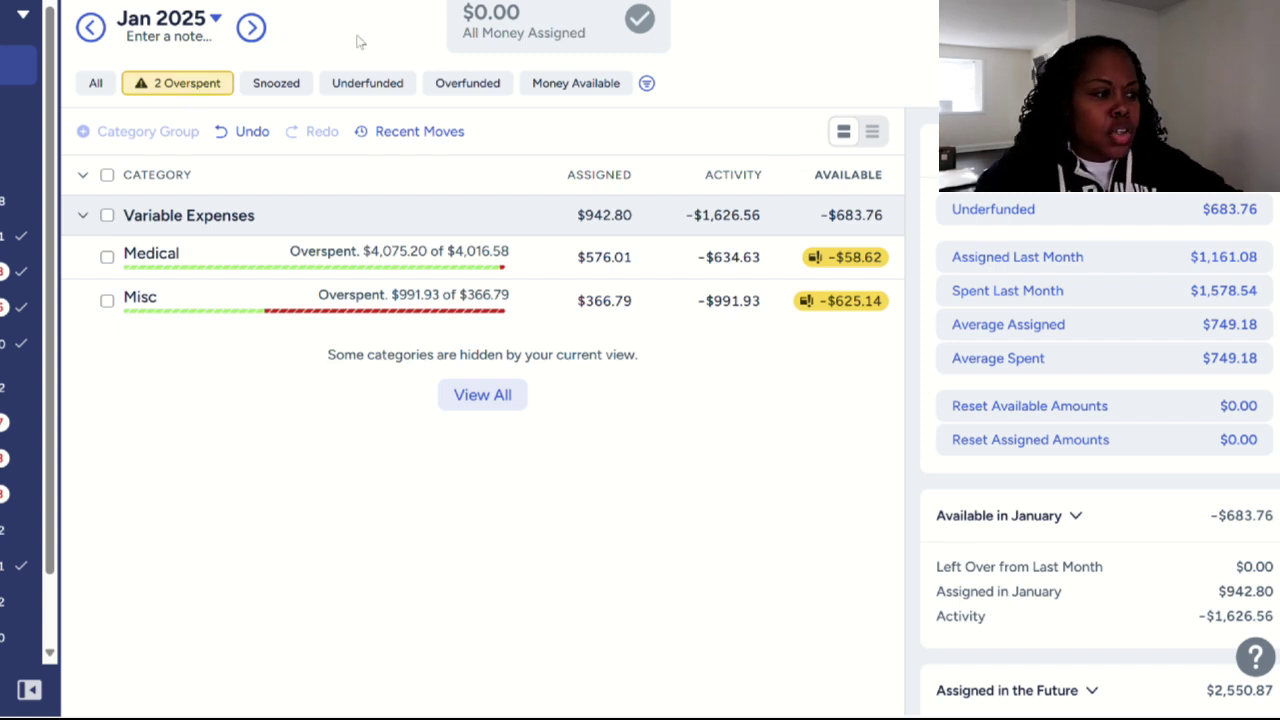
pyautogui.click(88, 84)
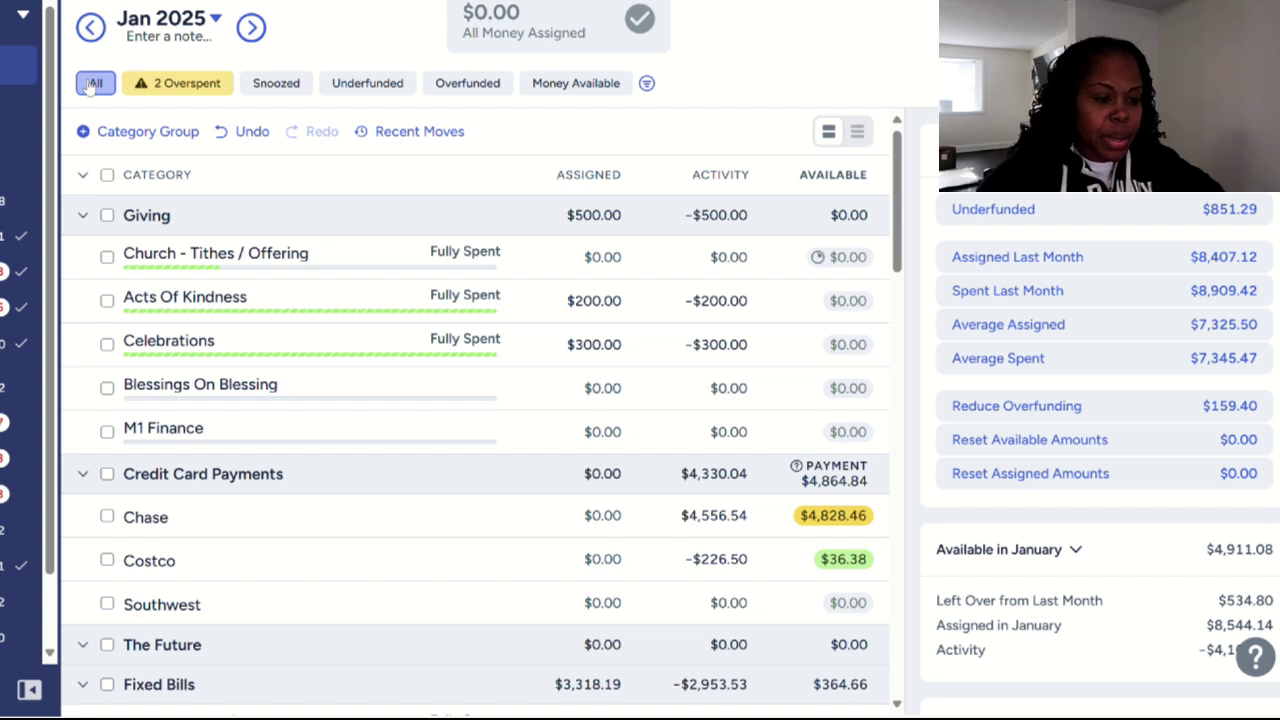
pyautogui.click(92, 84)
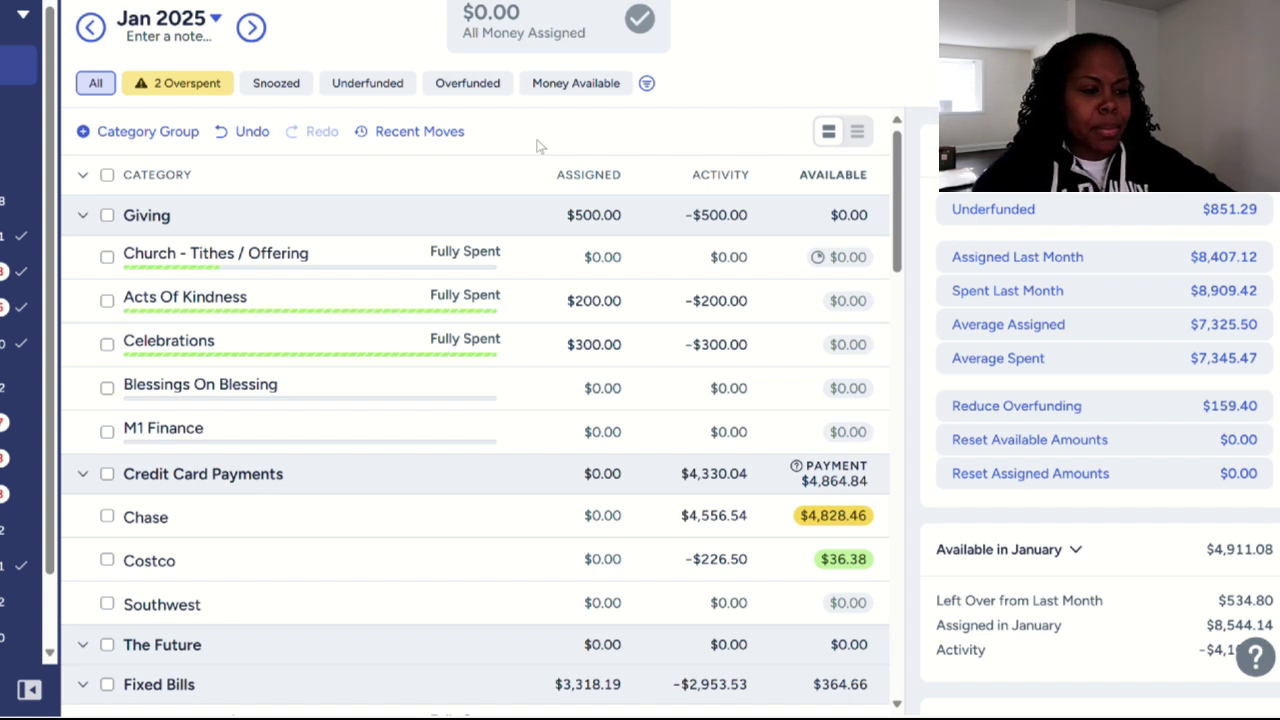
# Delete the monthly refill target of the Planet Fitness category in the Fixed Bills group
pyautogui.scroll(-3, 536, 325)
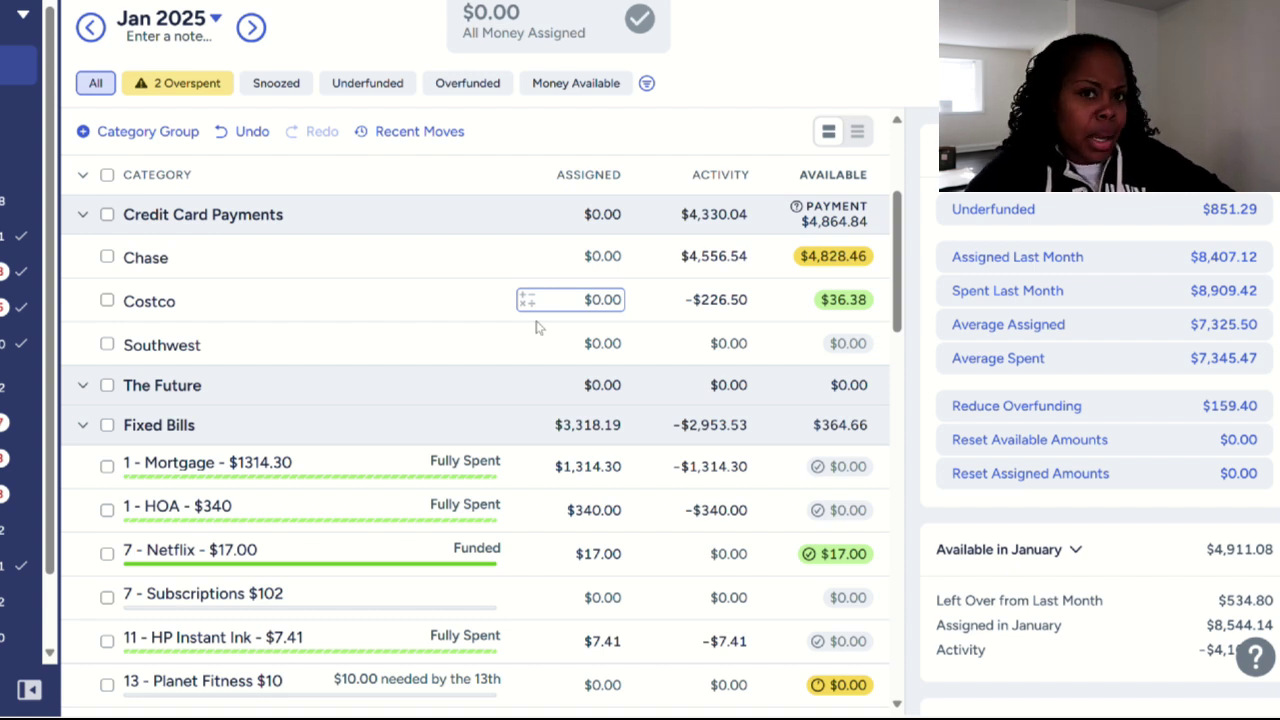
pyautogui.scroll(-1, 536, 325)
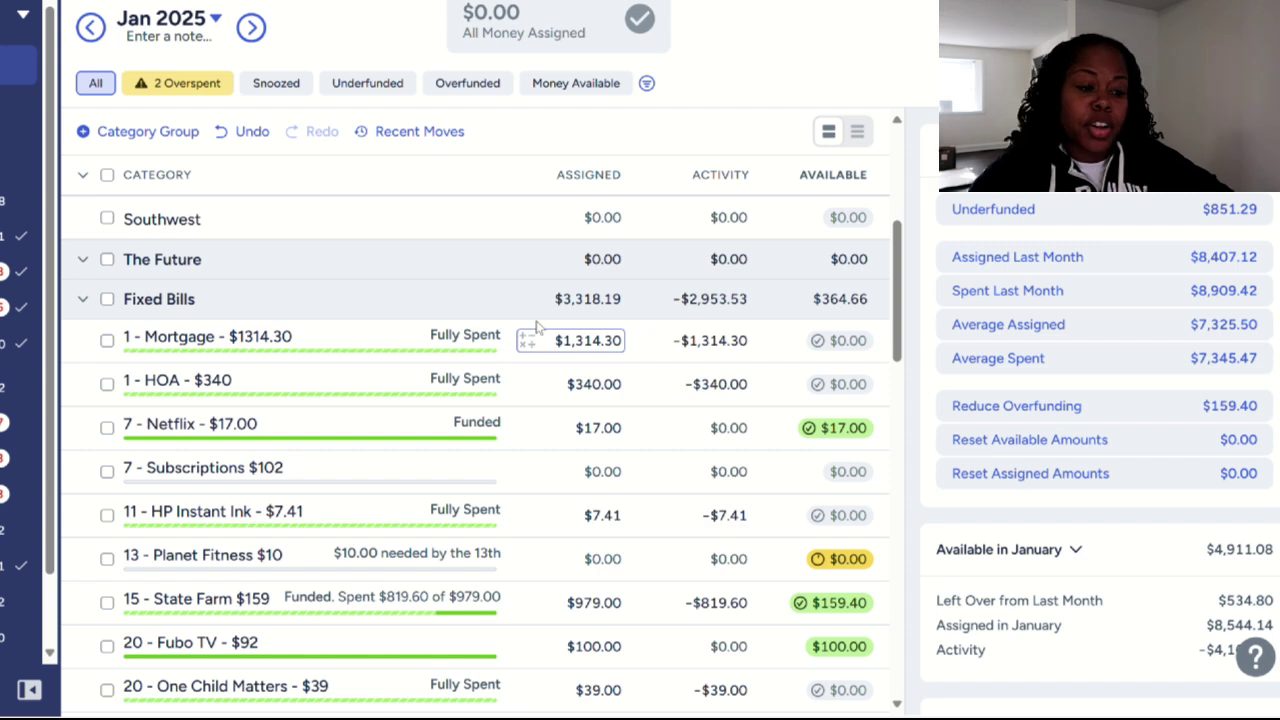
pyautogui.scroll(-1, 536, 325)
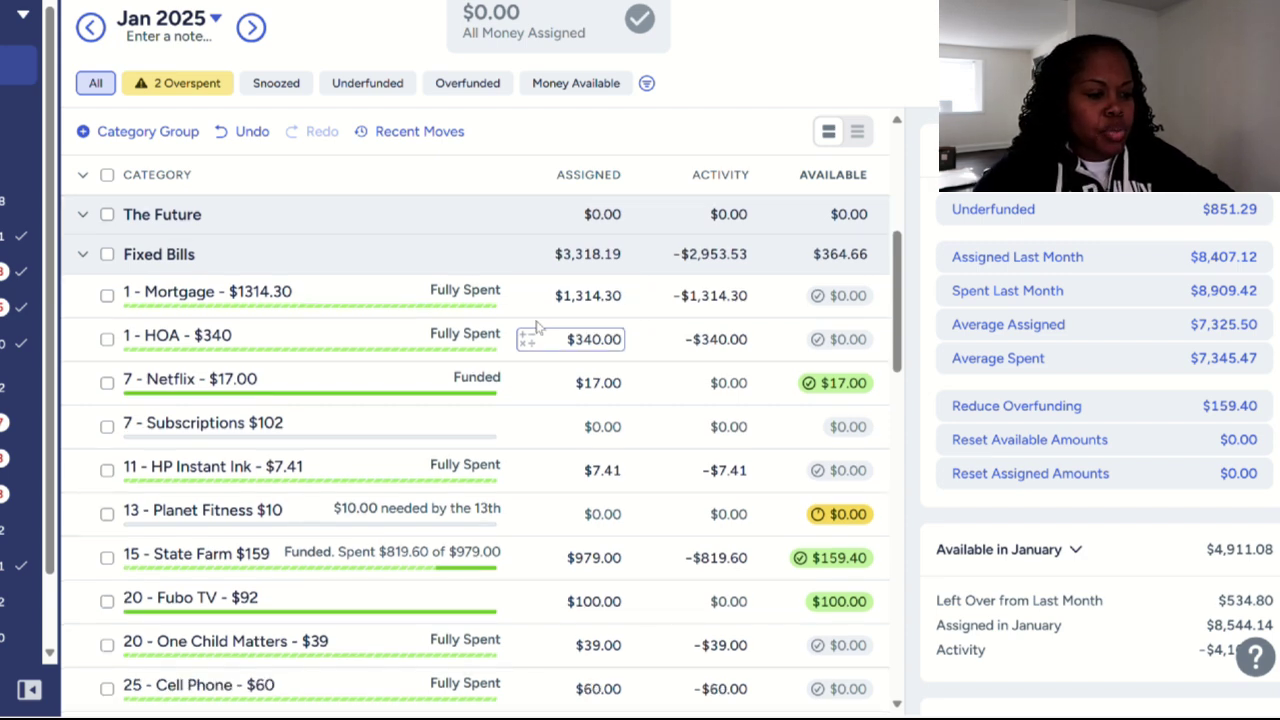
pyautogui.scroll(-1, 537, 363)
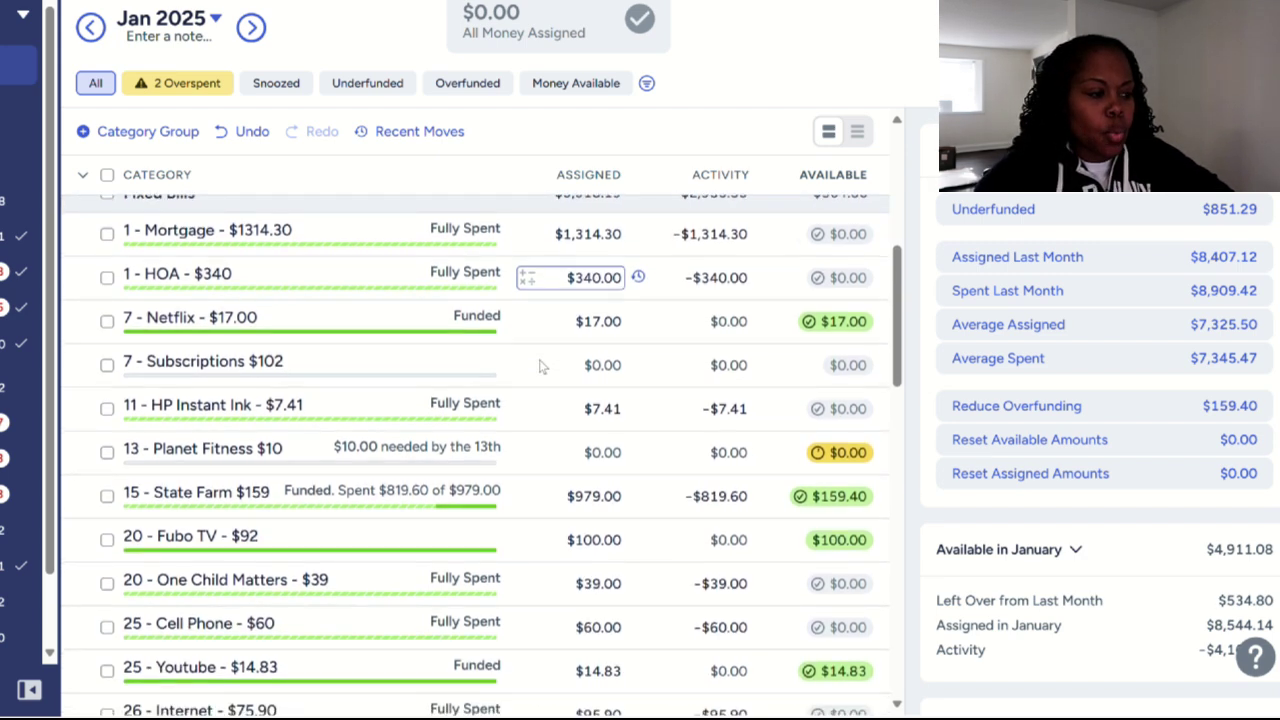
pyautogui.scroll(-2, 540, 366)
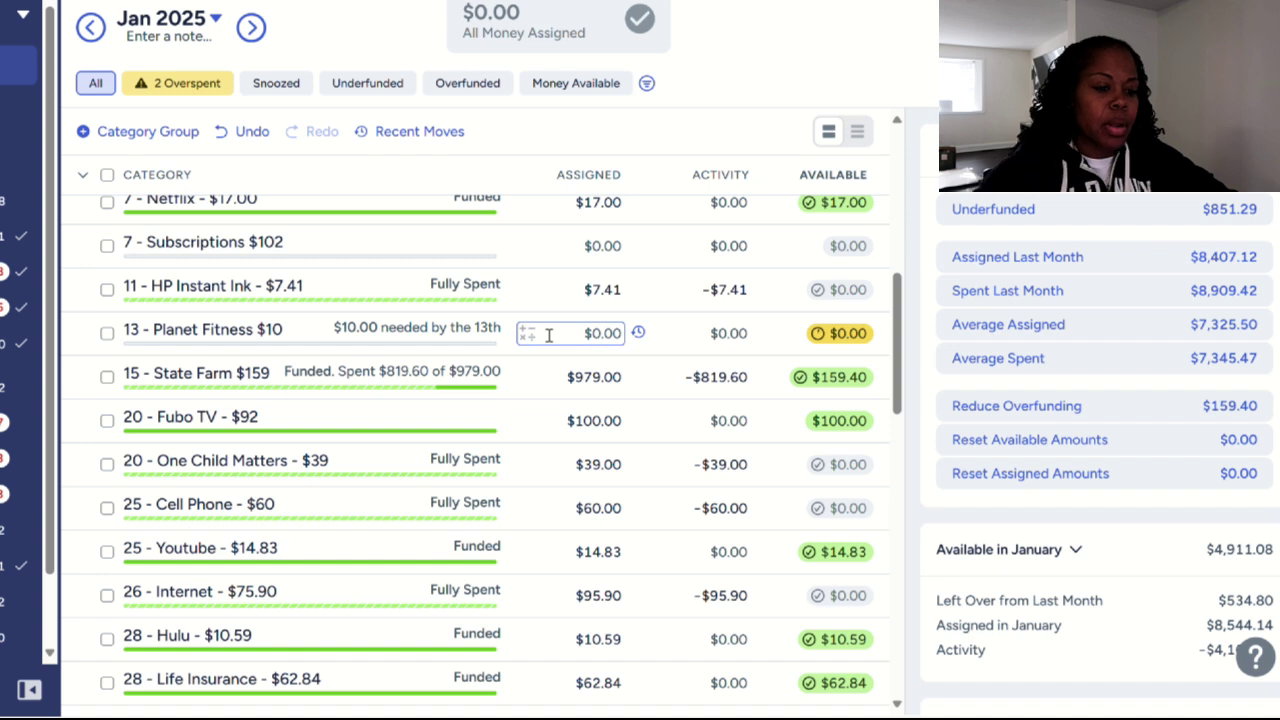
pyautogui.click(278, 338)
pyautogui.scroll(-4, 1090, 523)
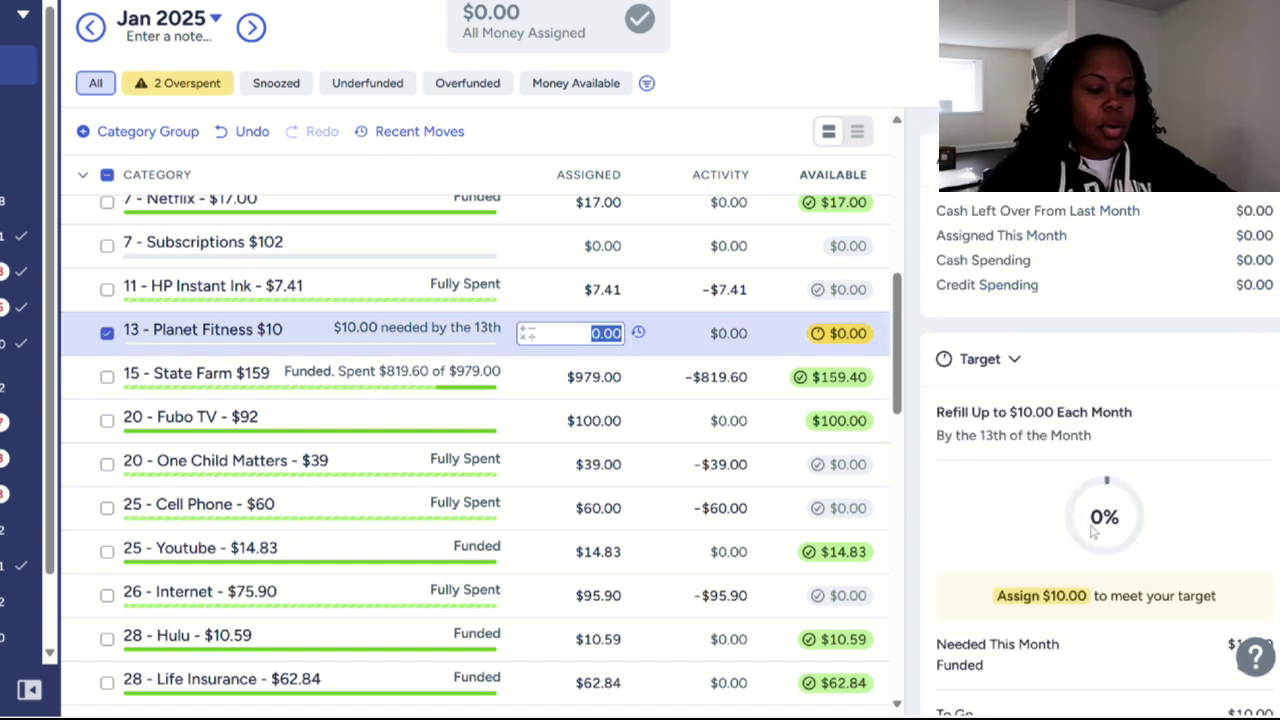
pyautogui.click(1064, 416)
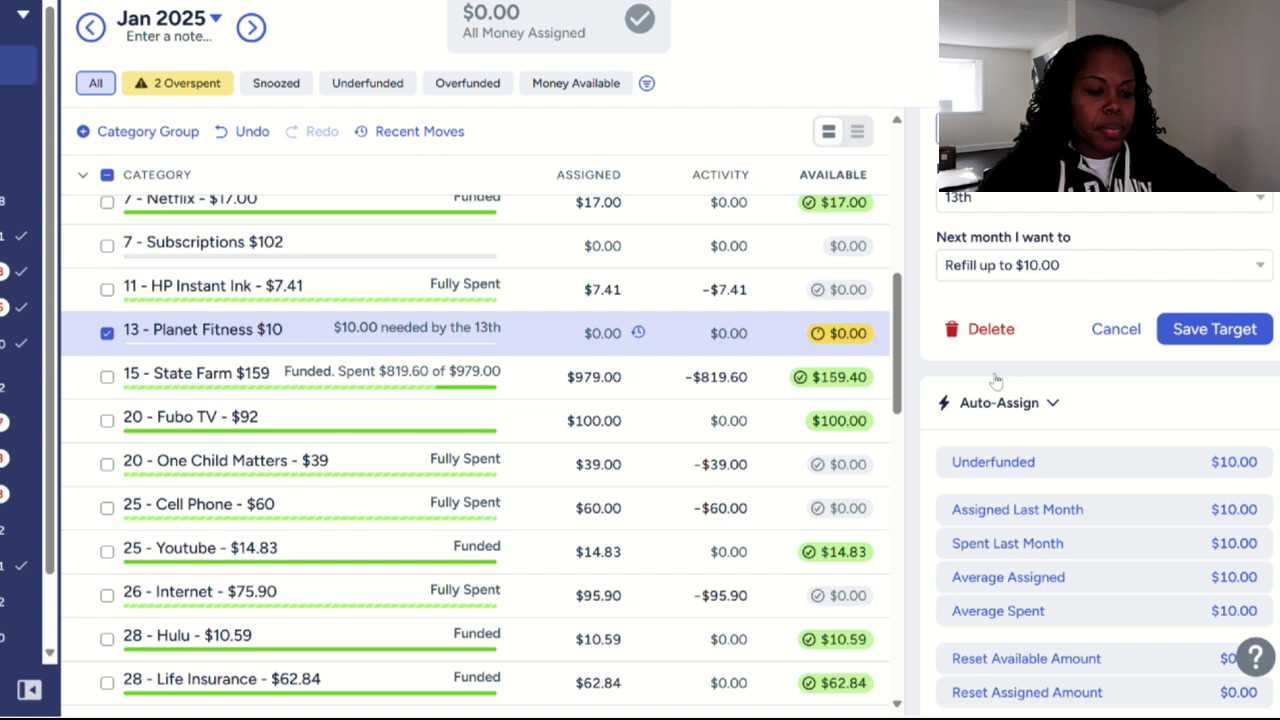
pyautogui.click(988, 332)
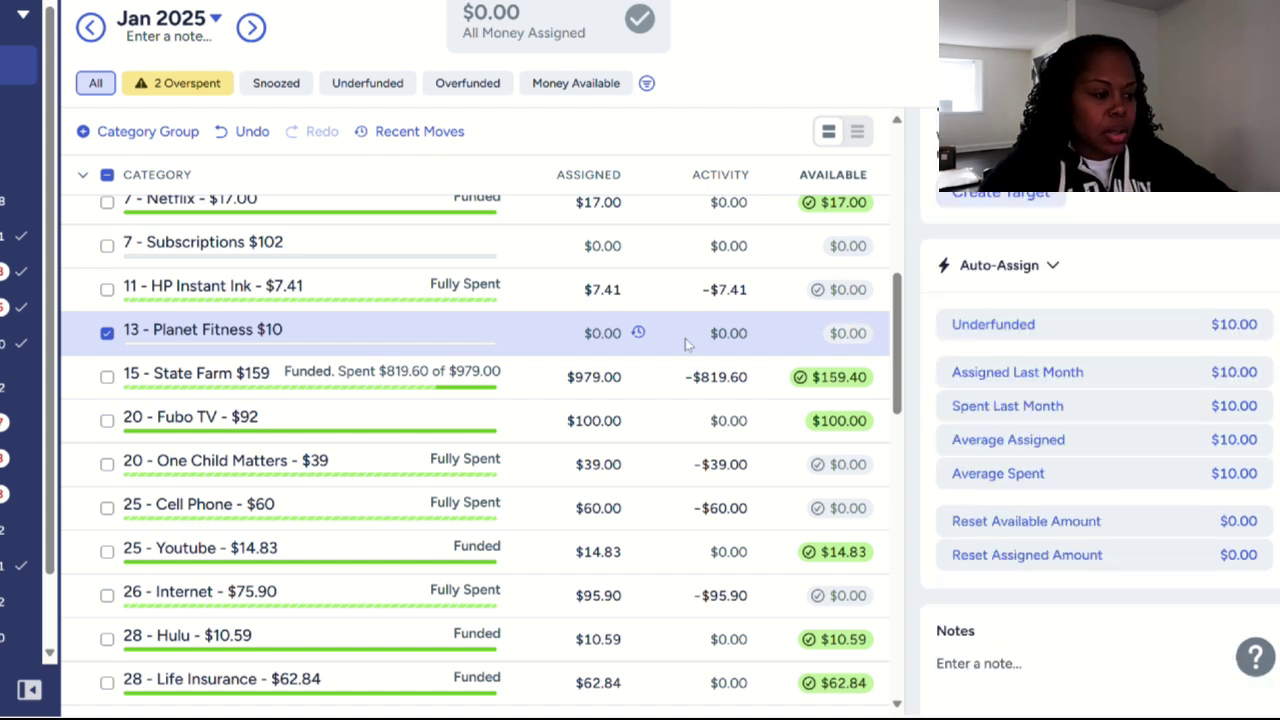
# Examine the assigned, activity and available amounts of the remaining Fixed Bills, Debt Payments and Variable Expenses categories
pyautogui.scroll(-3, 595, 448)
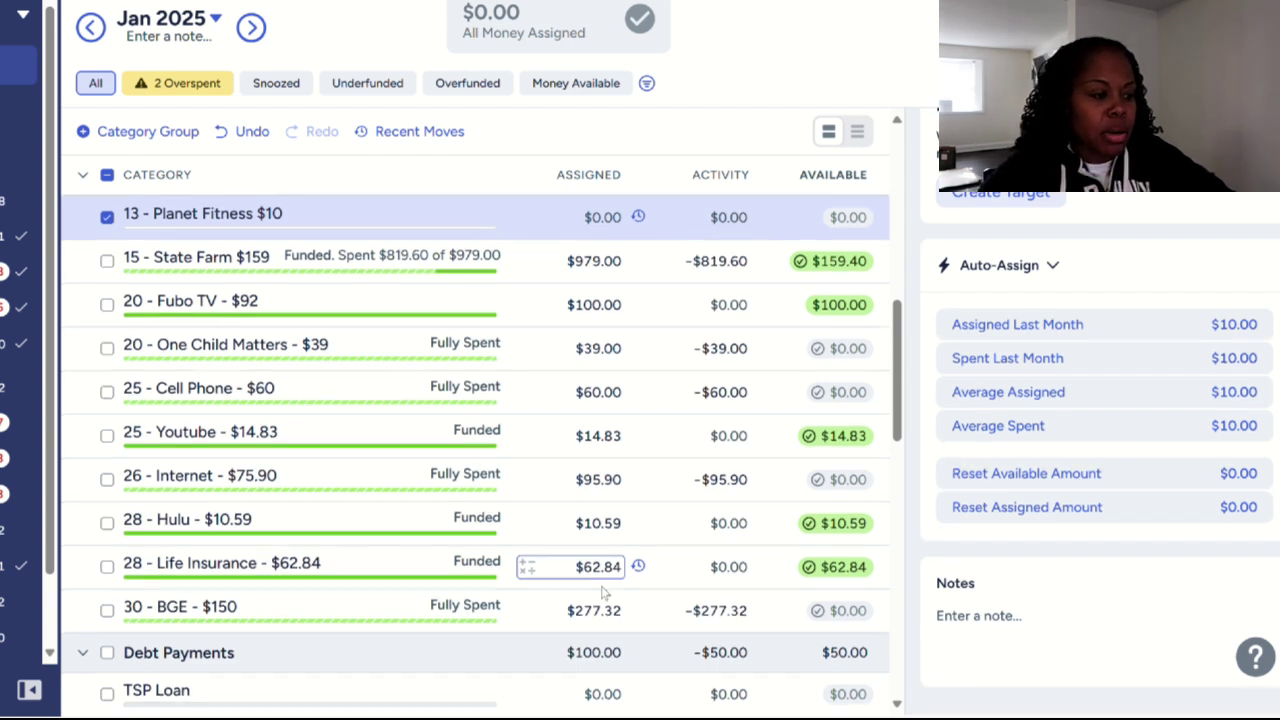
pyautogui.scroll(-1, 603, 593)
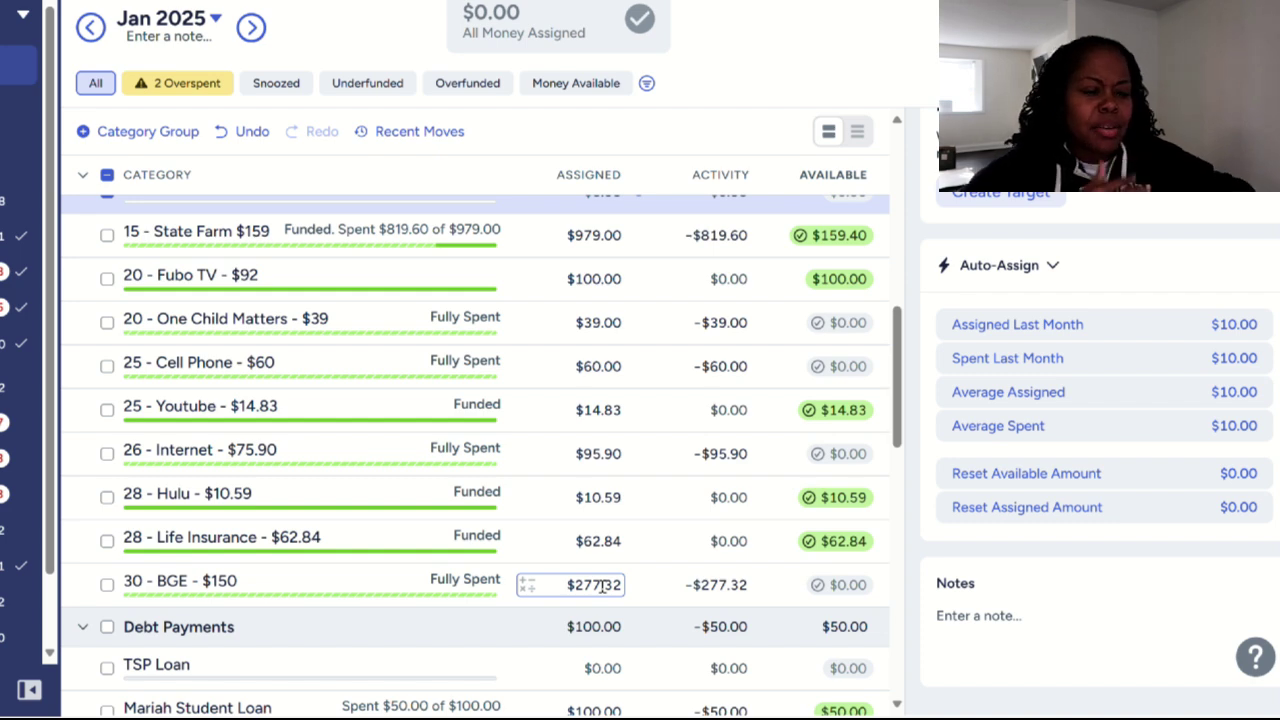
pyautogui.scroll(-5, 600, 588)
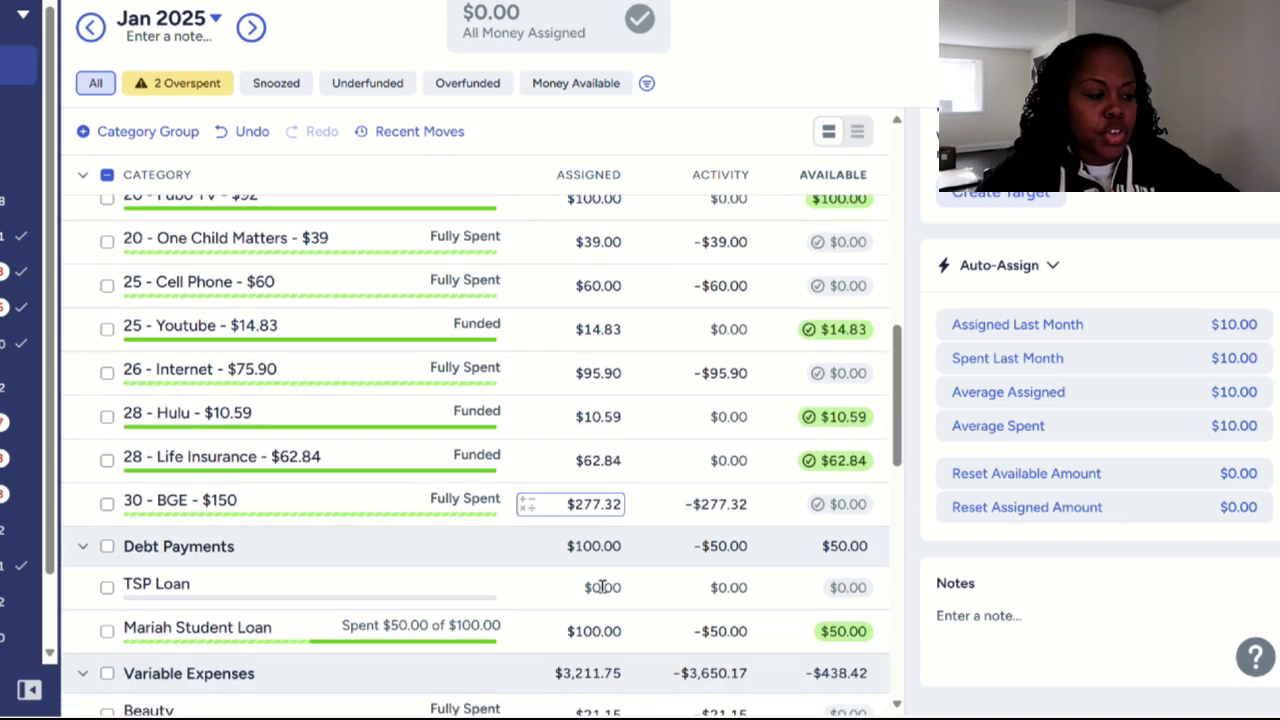
pyautogui.scroll(-4, 603, 593)
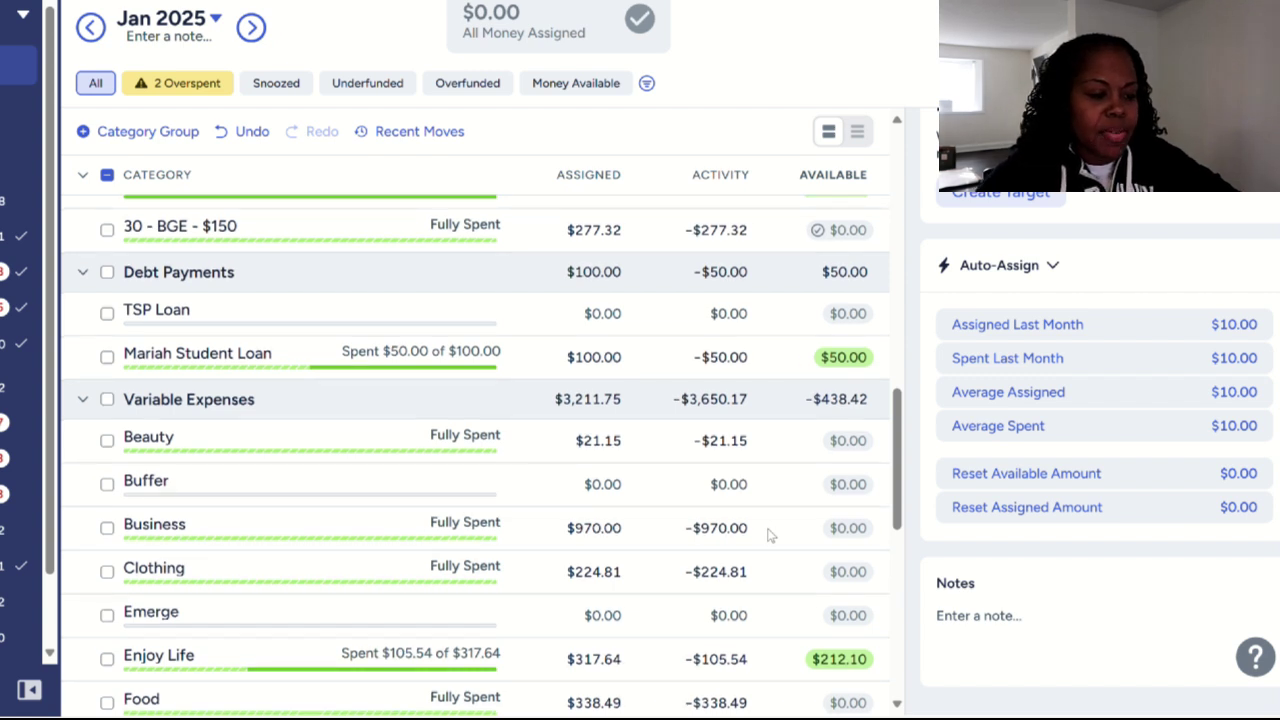
pyautogui.scroll(-1, 770, 535)
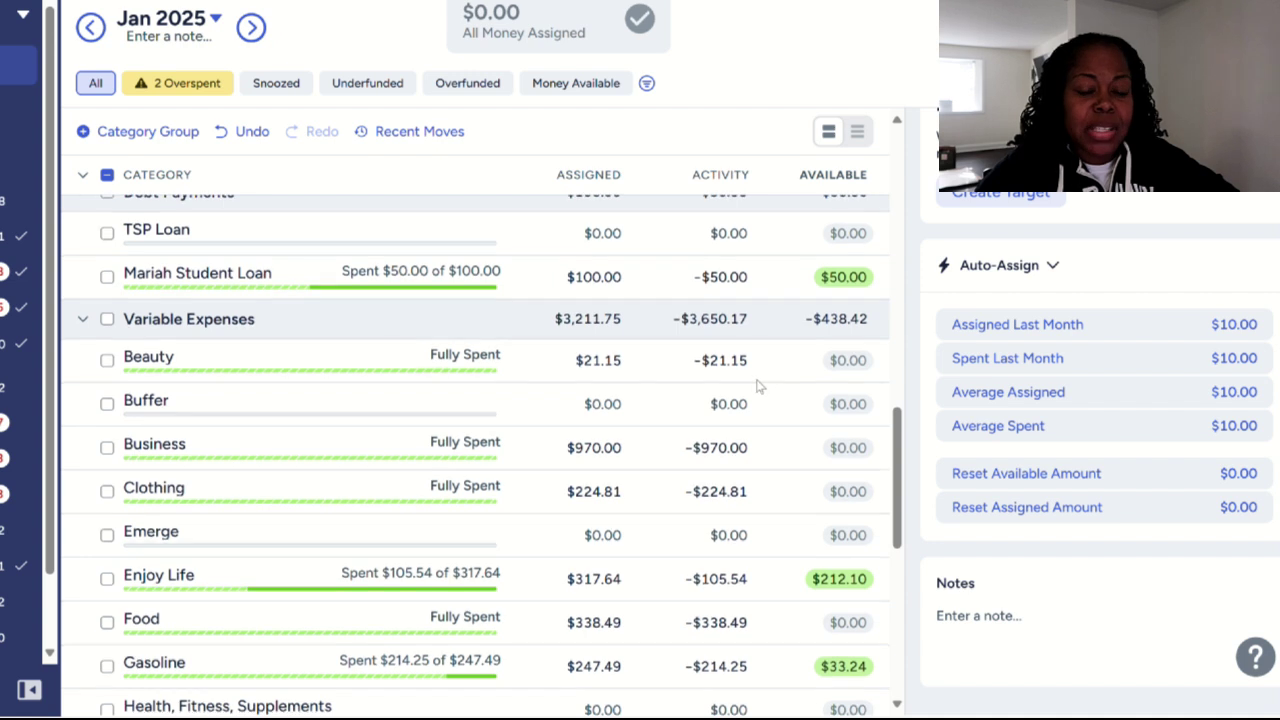
pyautogui.scroll(-1, 757, 386)
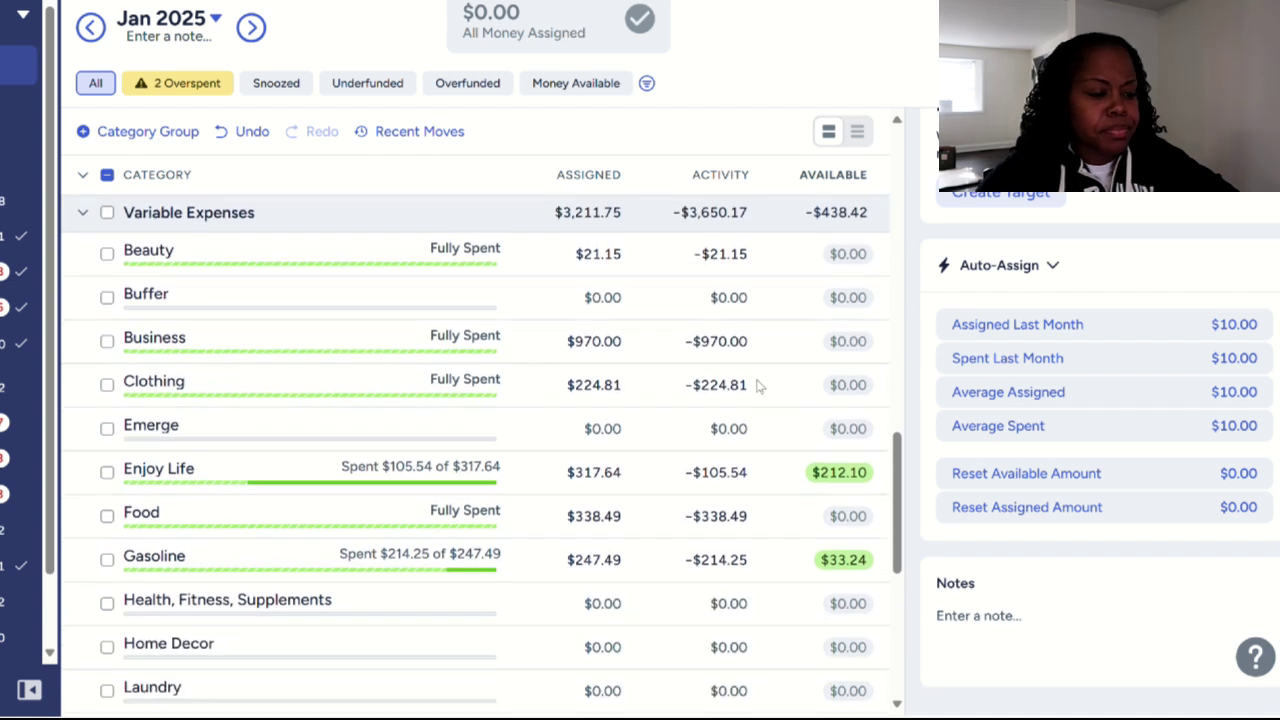
pyautogui.scroll(-1, 757, 386)
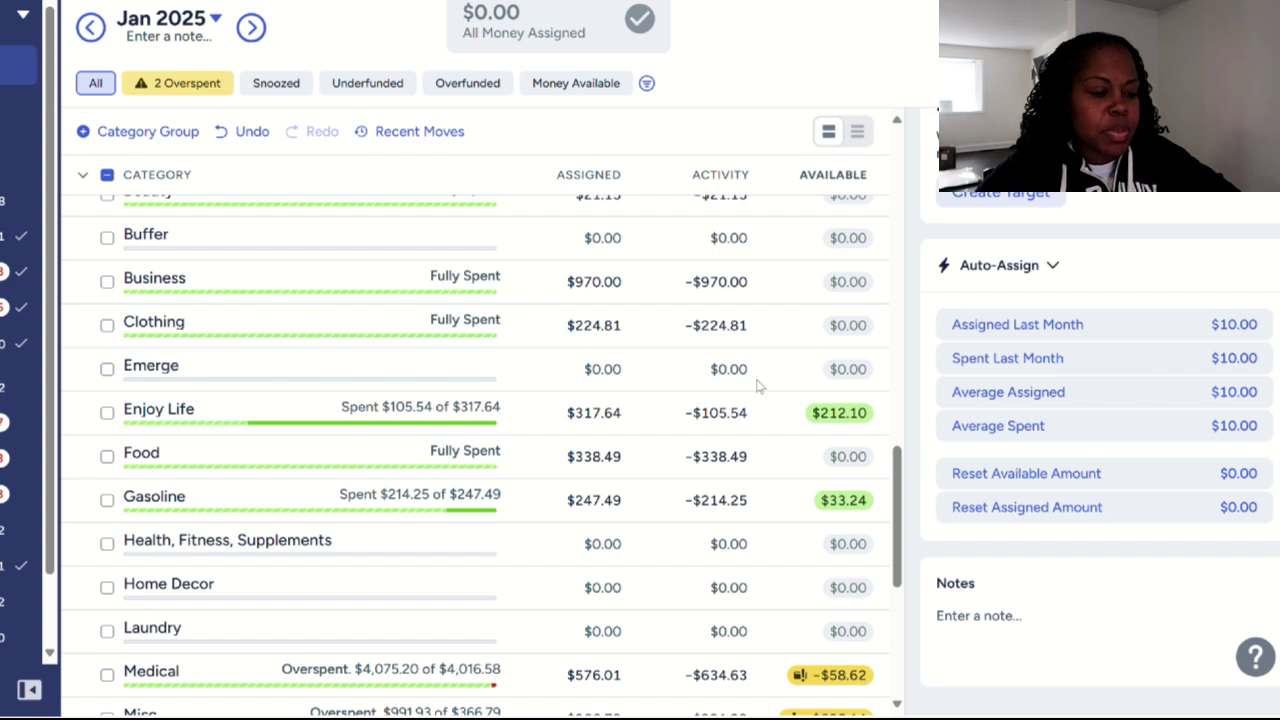
pyautogui.scroll(-1, 757, 386)
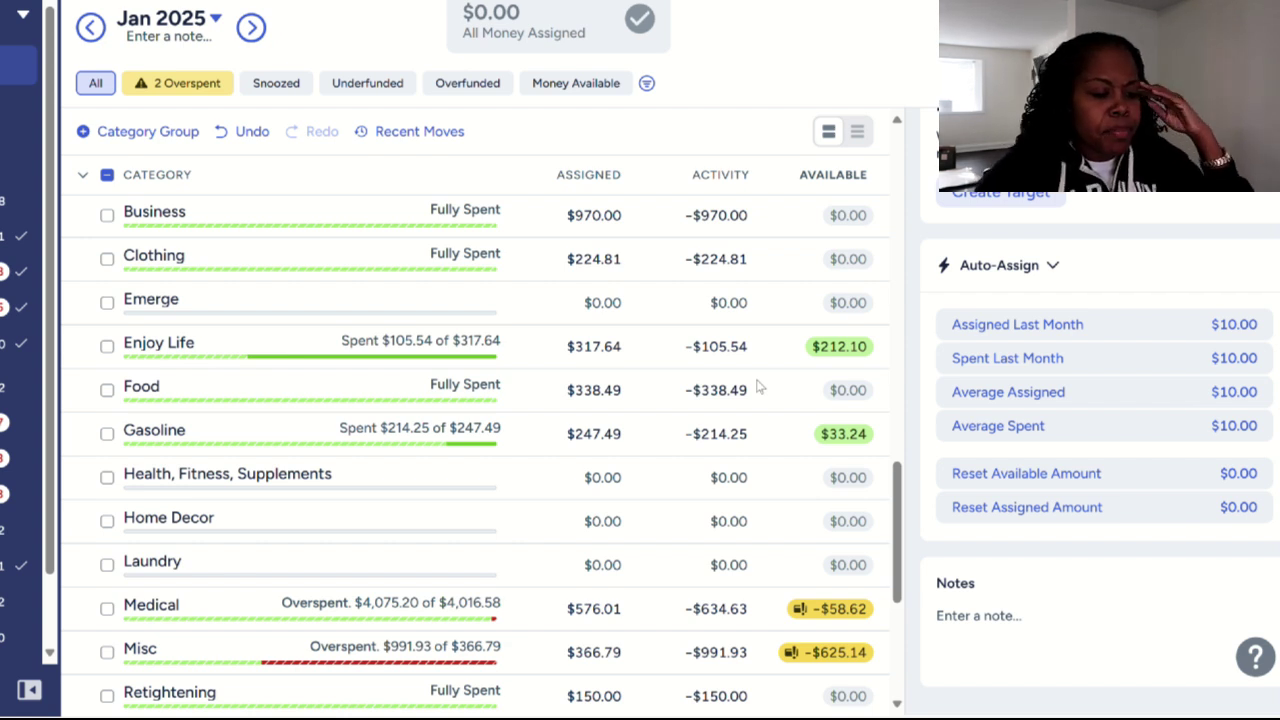
pyautogui.scroll(-3, 757, 387)
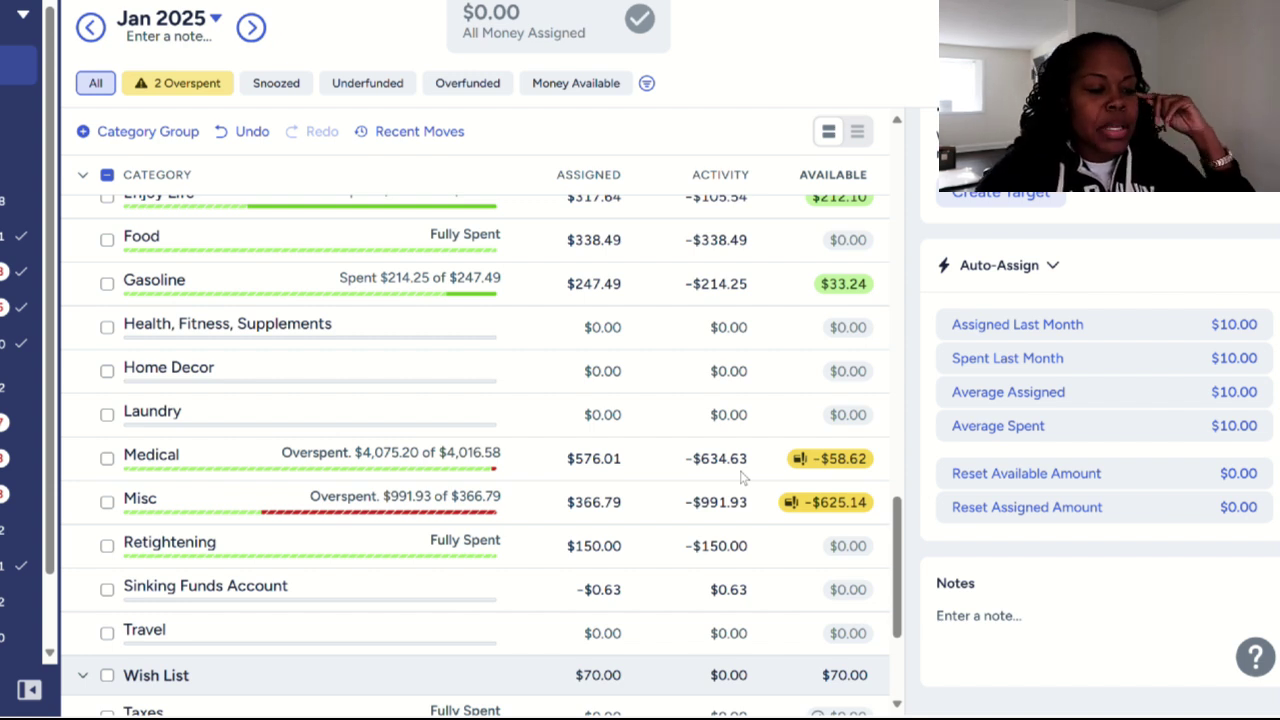
# Review the January transactions behind the Misc category's activity, down to the earliest entry, and close the list
pyautogui.click(715, 502)
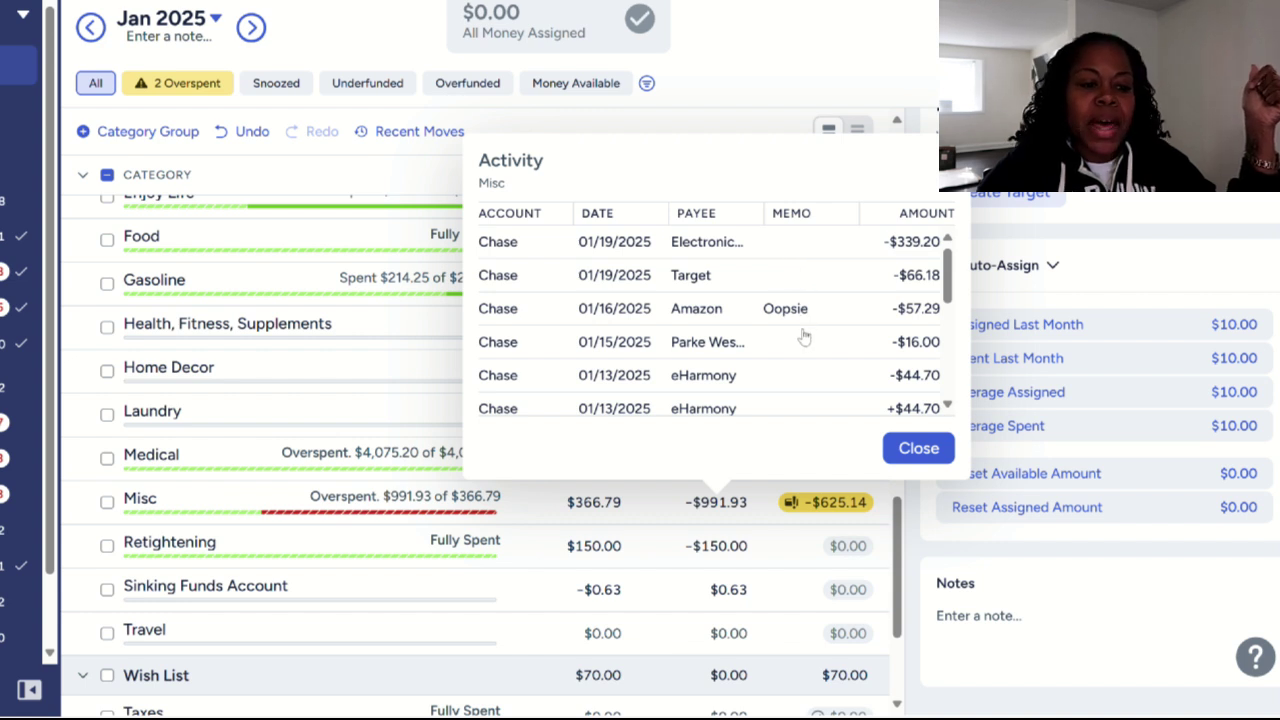
pyautogui.scroll(-1, 803, 337)
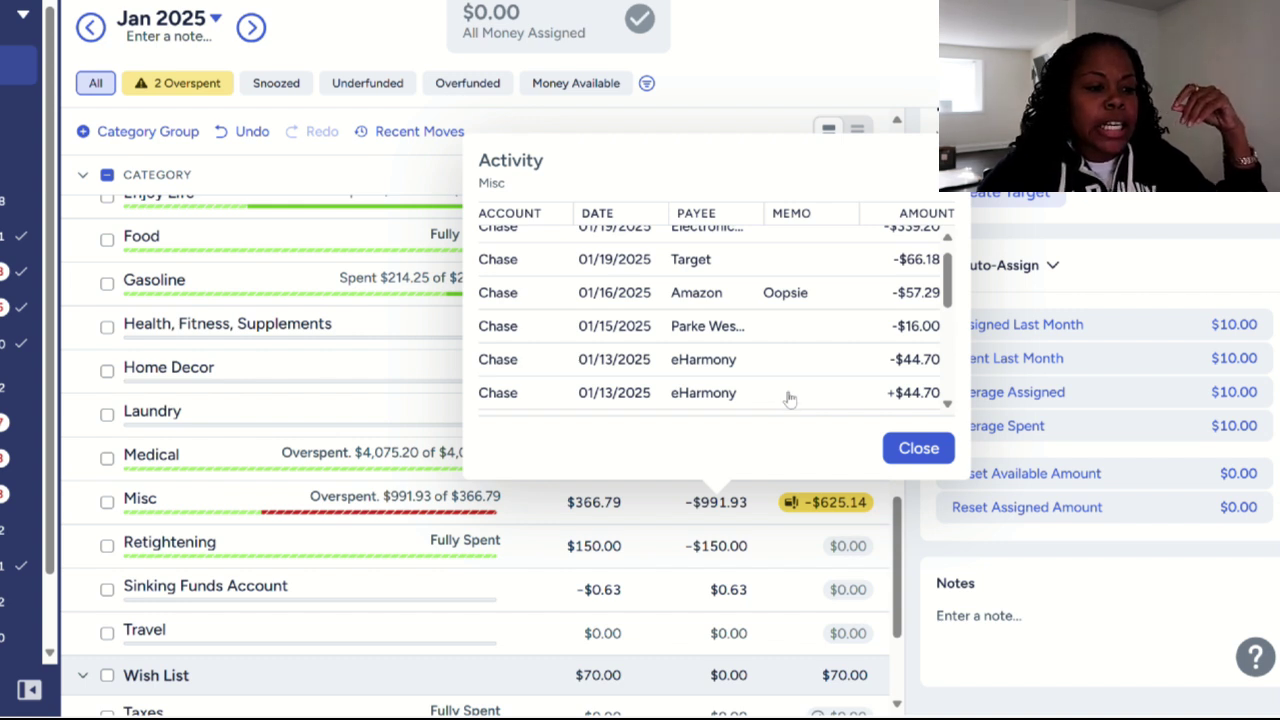
pyautogui.scroll(-1, 790, 396)
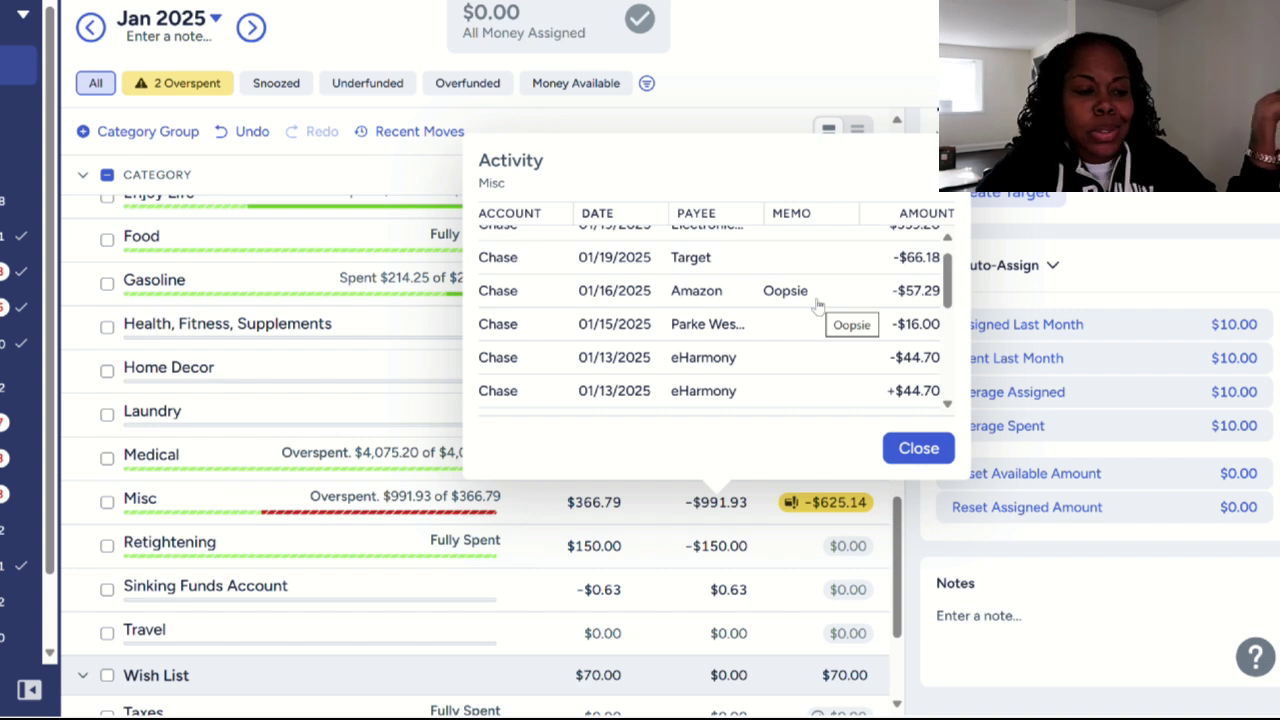
pyautogui.scroll(-2, 817, 305)
pyautogui.scroll(-3, 817, 305)
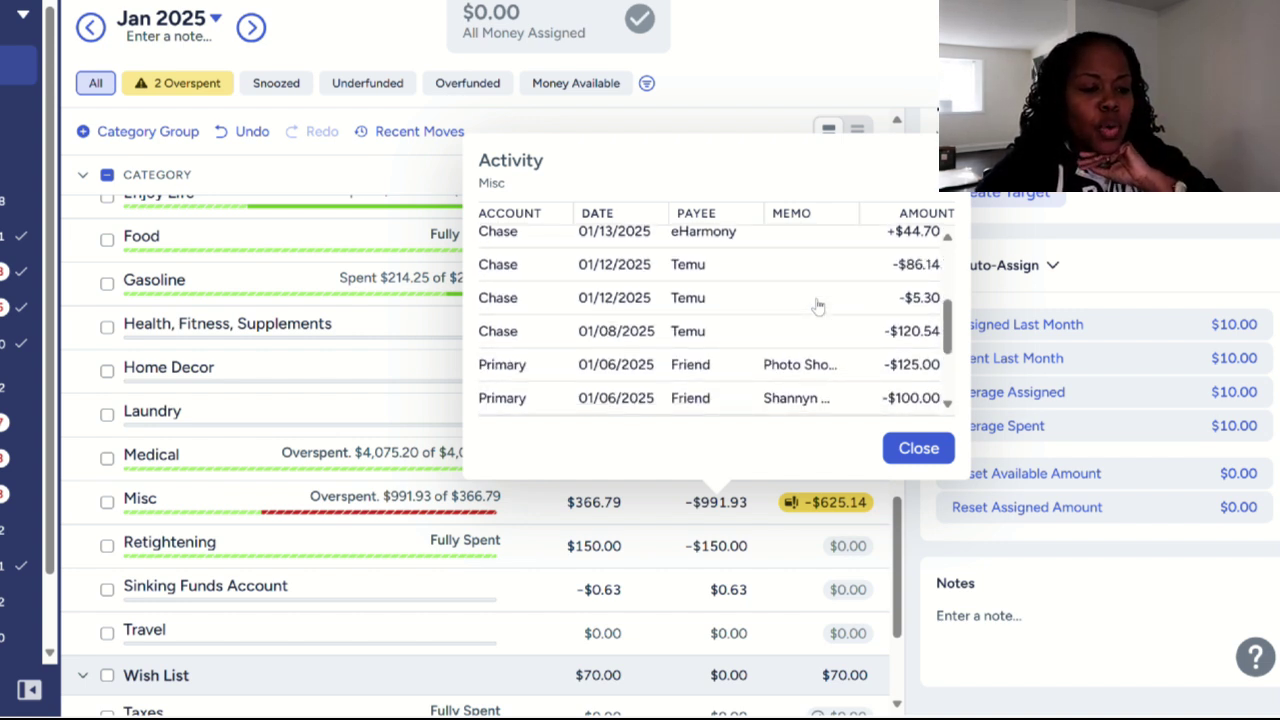
pyautogui.scroll(-2, 817, 305)
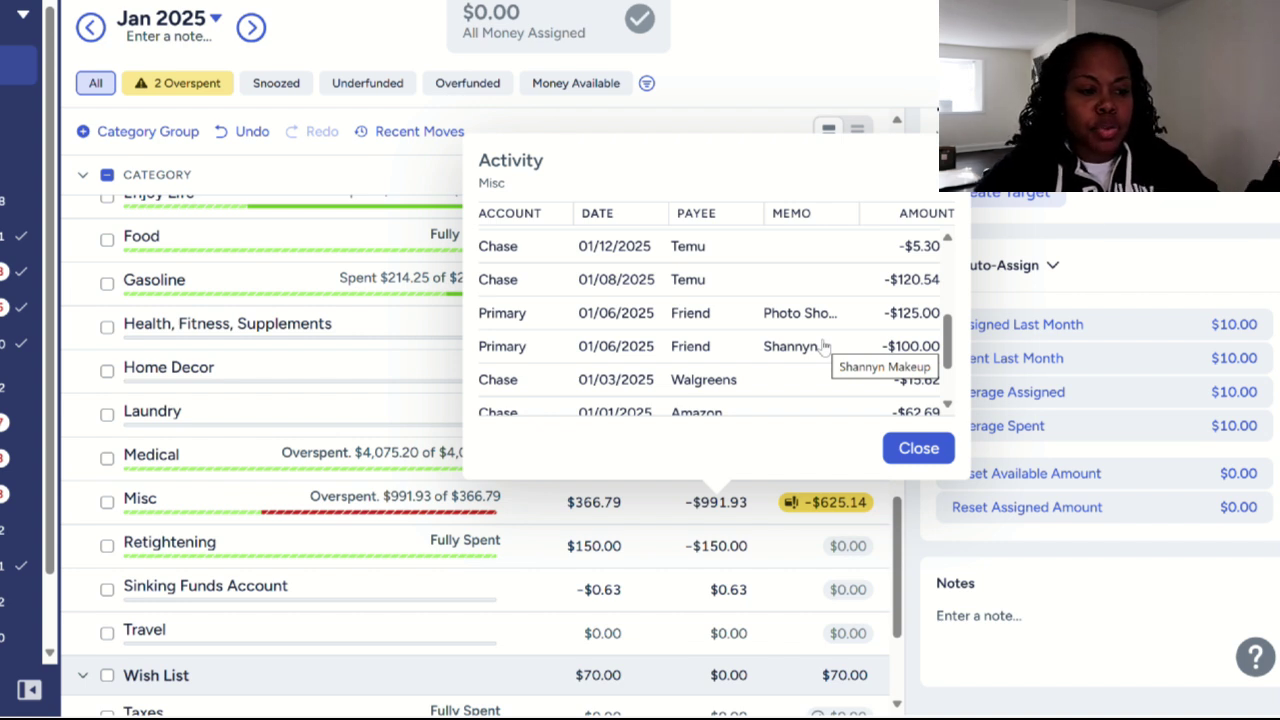
pyautogui.scroll(-1, 823, 345)
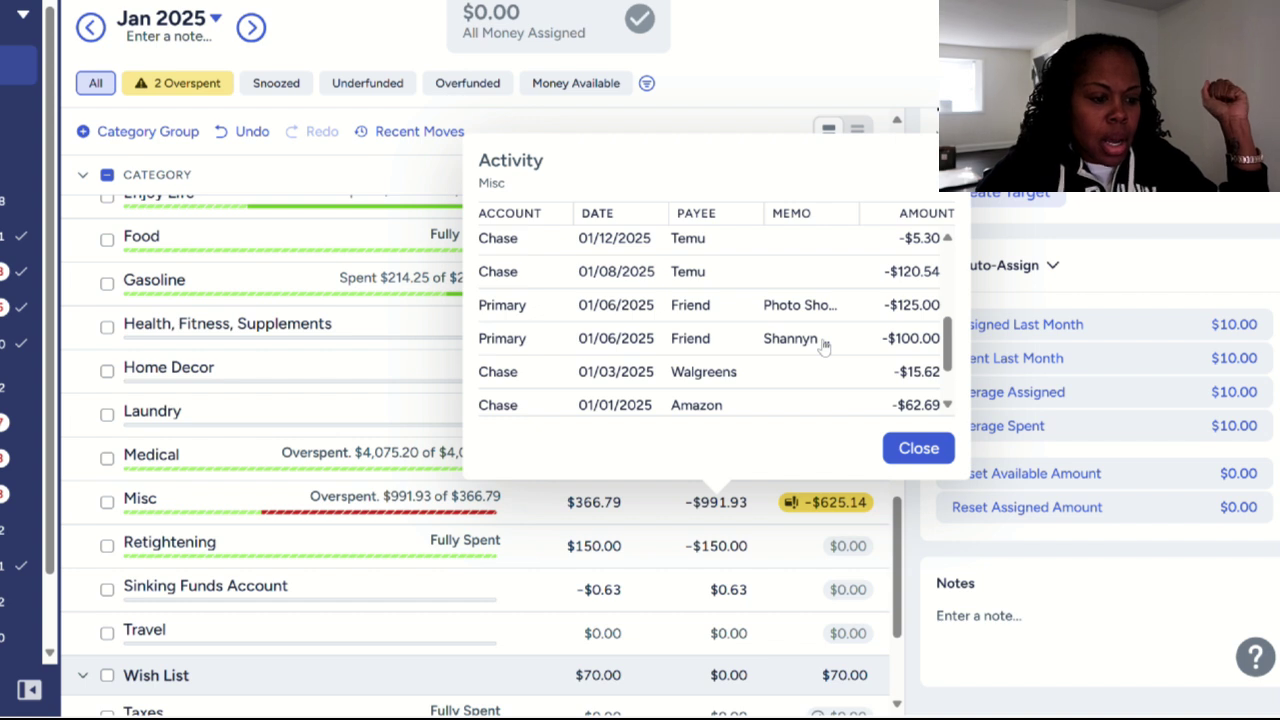
pyautogui.scroll(-2, 823, 345)
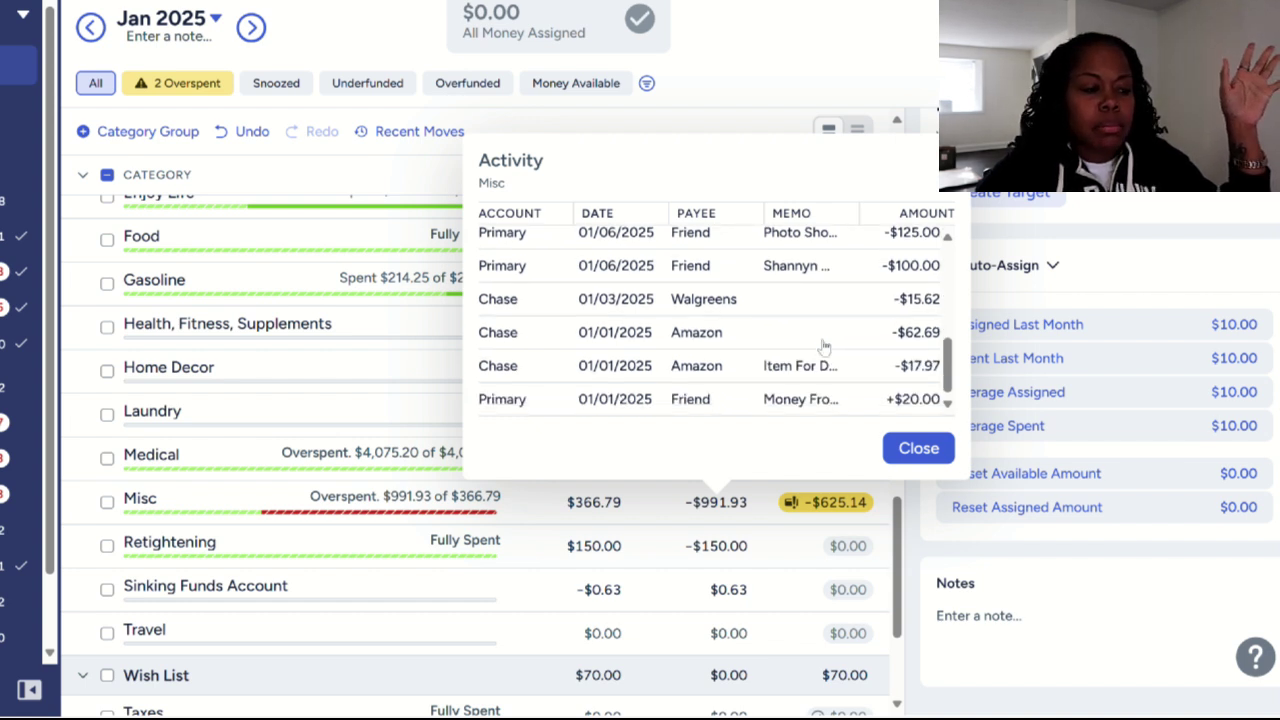
pyautogui.click(918, 449)
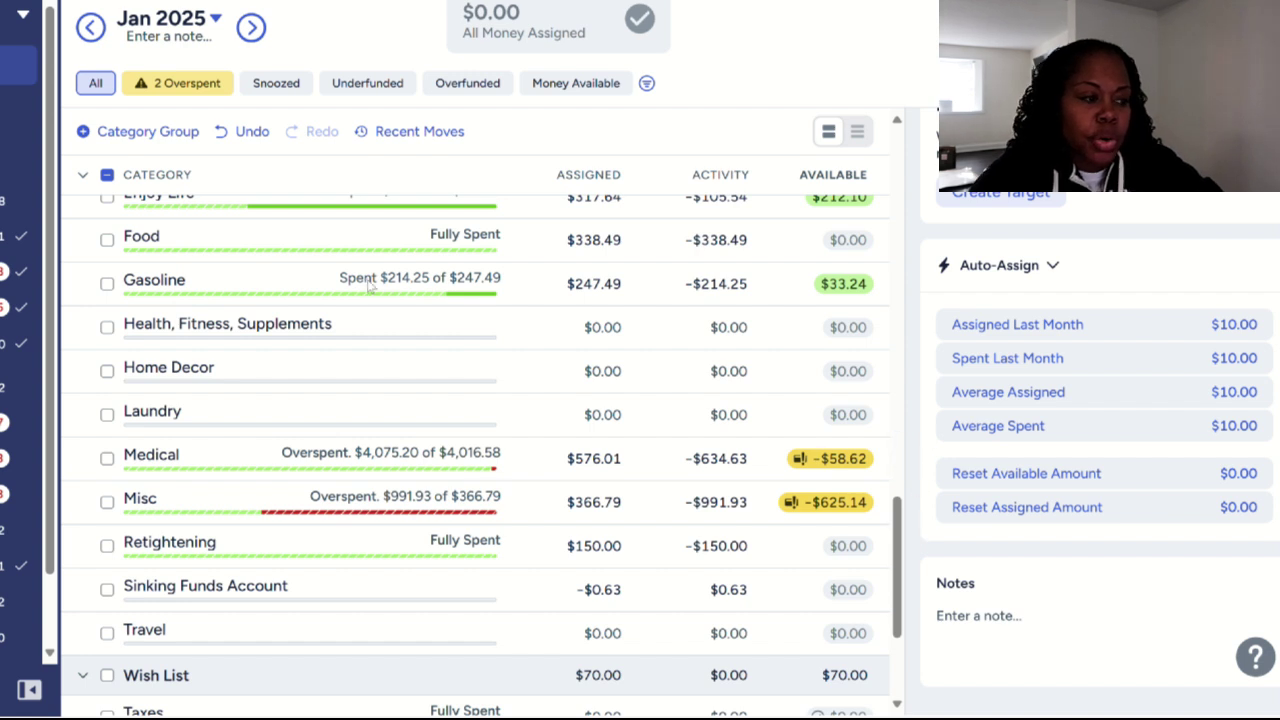
# Filter the budget to overspent categories, switch to the Sinking Funds budget and open its 360 Savings account
pyautogui.click(167, 86)
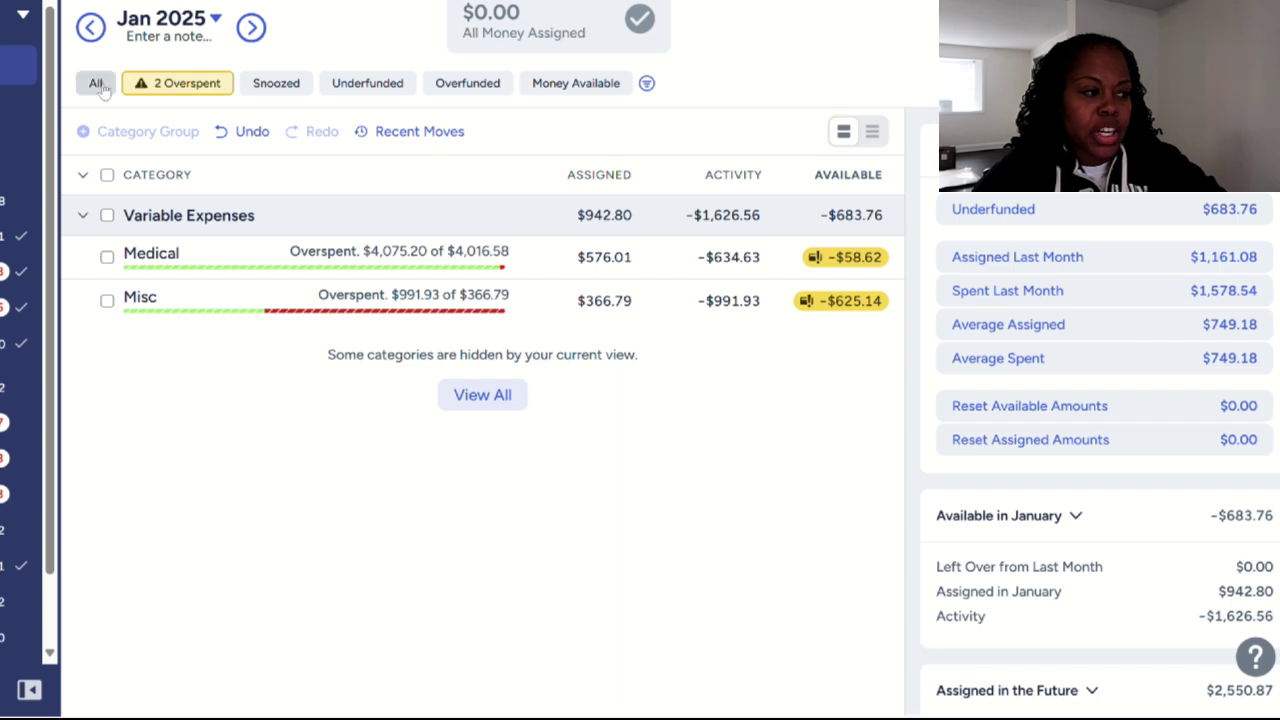
pyautogui.click(15, 34)
pyautogui.moveTo(12, 100)
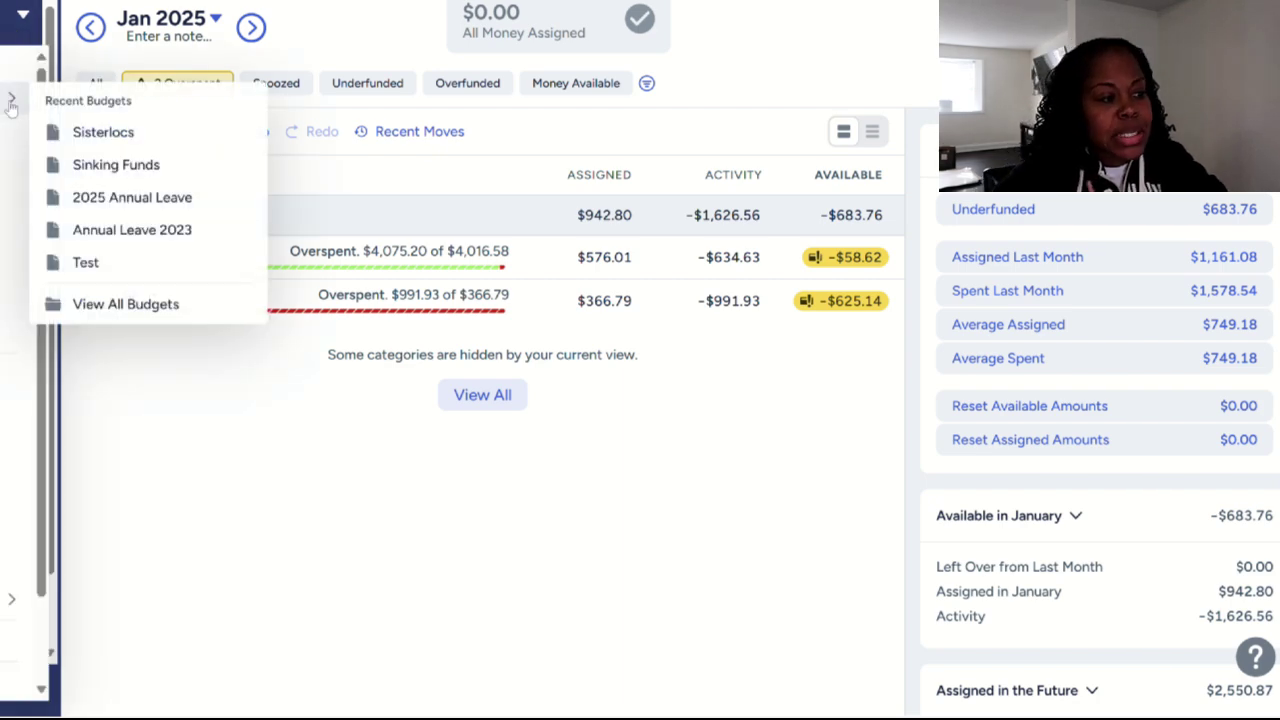
pyautogui.click(115, 166)
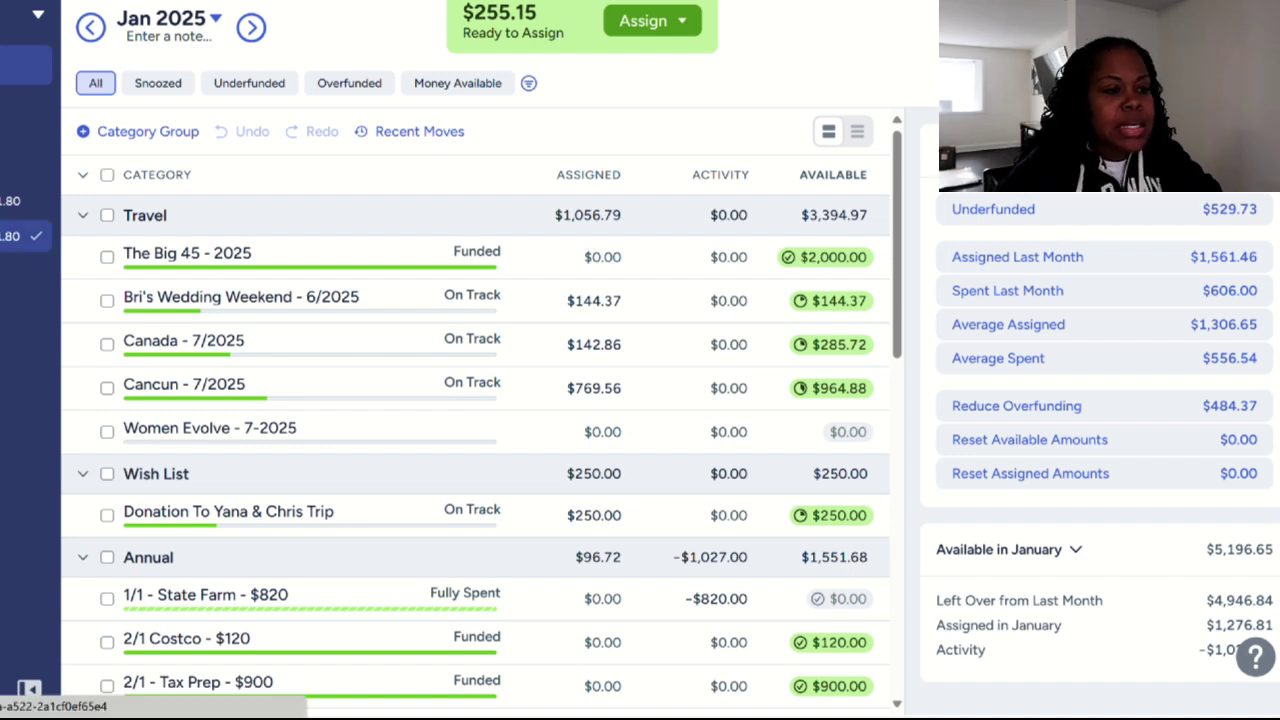
pyautogui.click(25, 236)
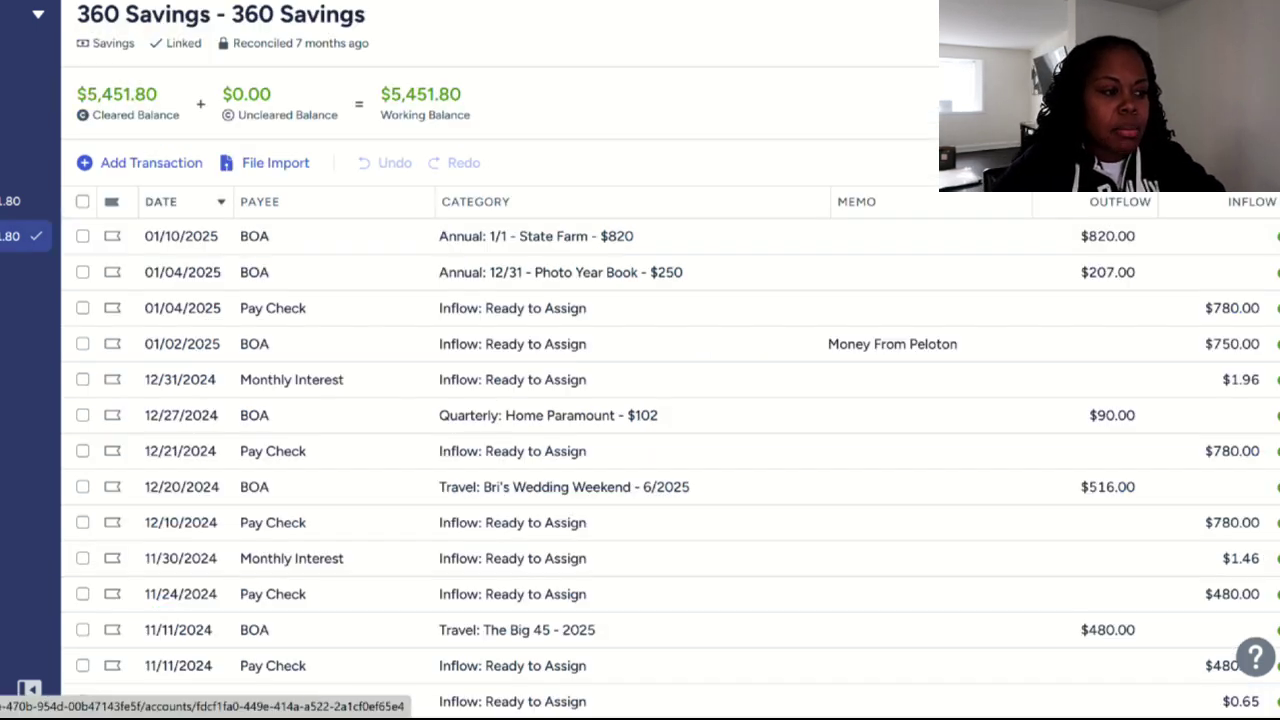
# Record a $780.00 Pay Check inflow dated 01/21/2025 in the 360 Savings account, categorized as Inflow: Ready to Assign
pyautogui.click(176, 166)
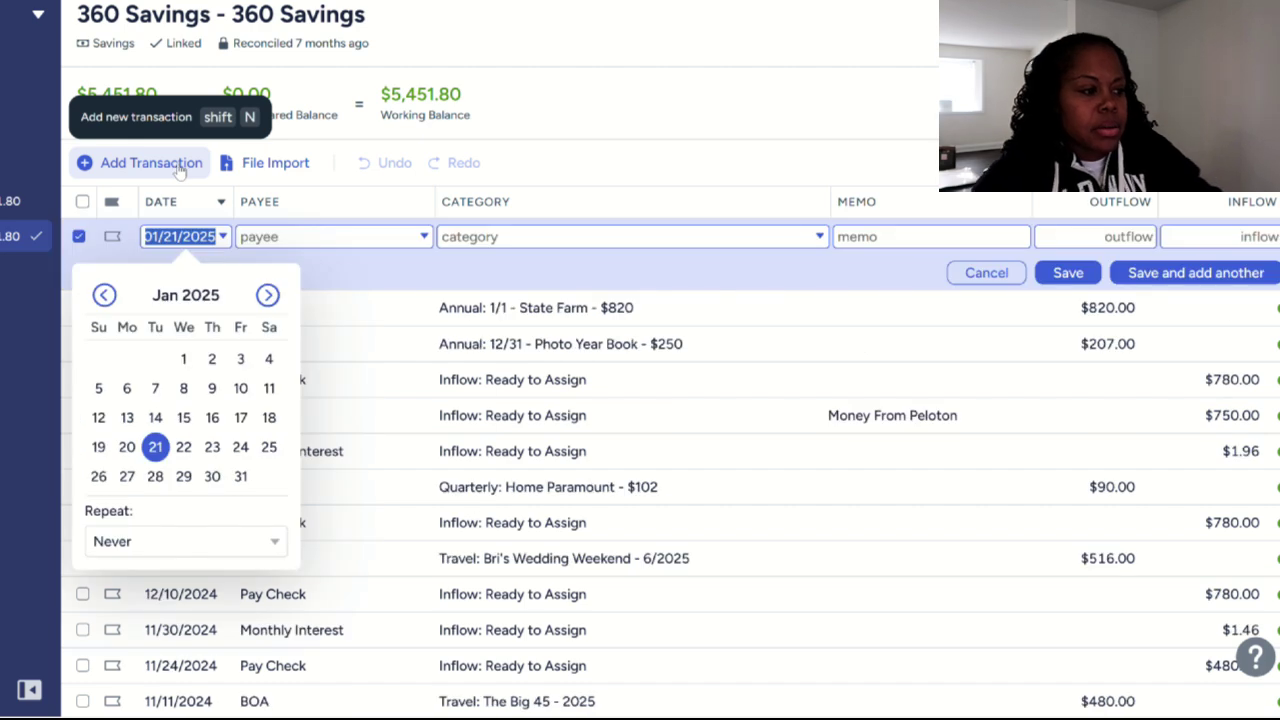
pyautogui.click(294, 236)
pyautogui.write('{')
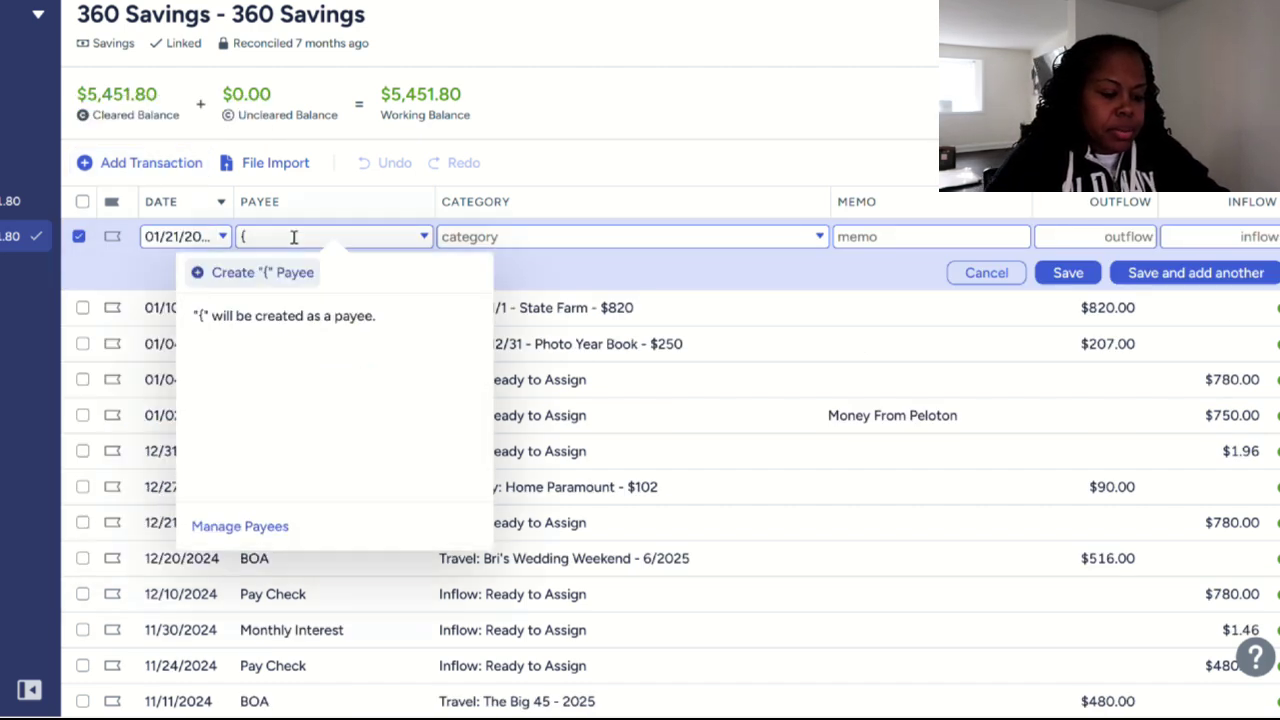
pyautogui.press('BackSpace')
pyautogui.write('Pay')
pyautogui.press('Tab')
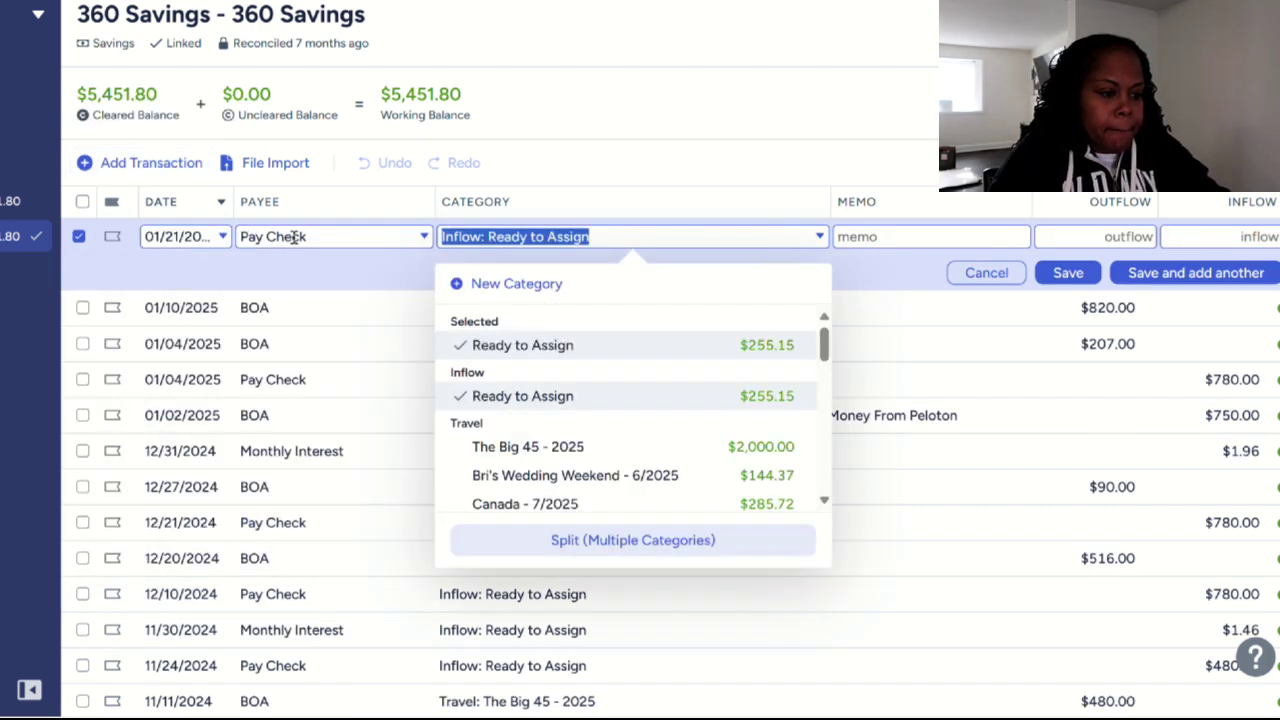
pyautogui.press('Tab')
pyautogui.press('Tab')
pyautogui.press('Tab')
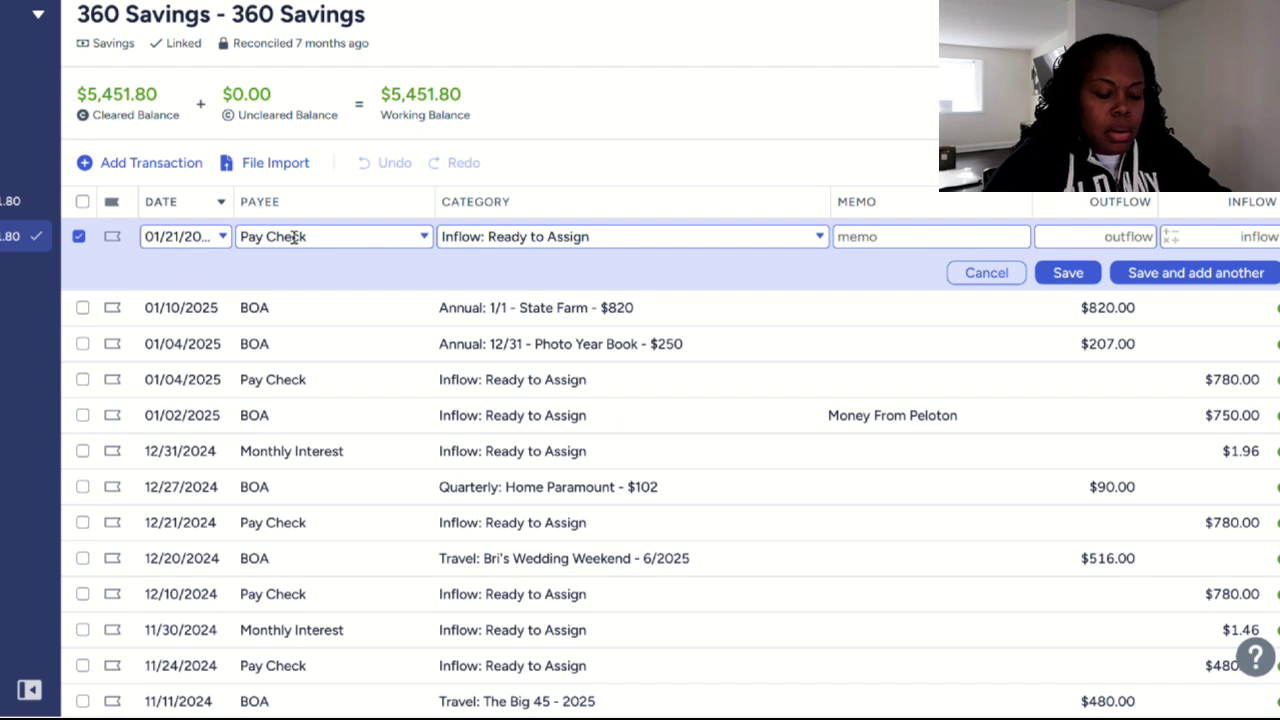
pyautogui.write('780.00')
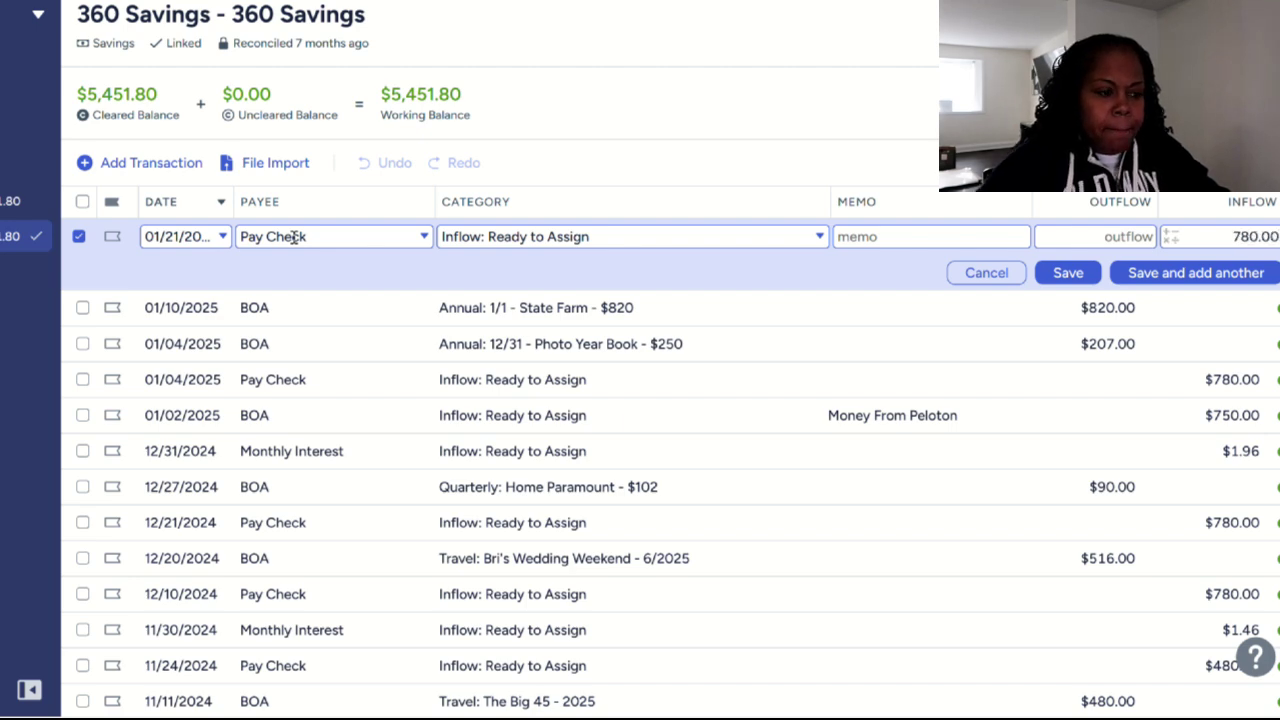
pyautogui.press('Return')
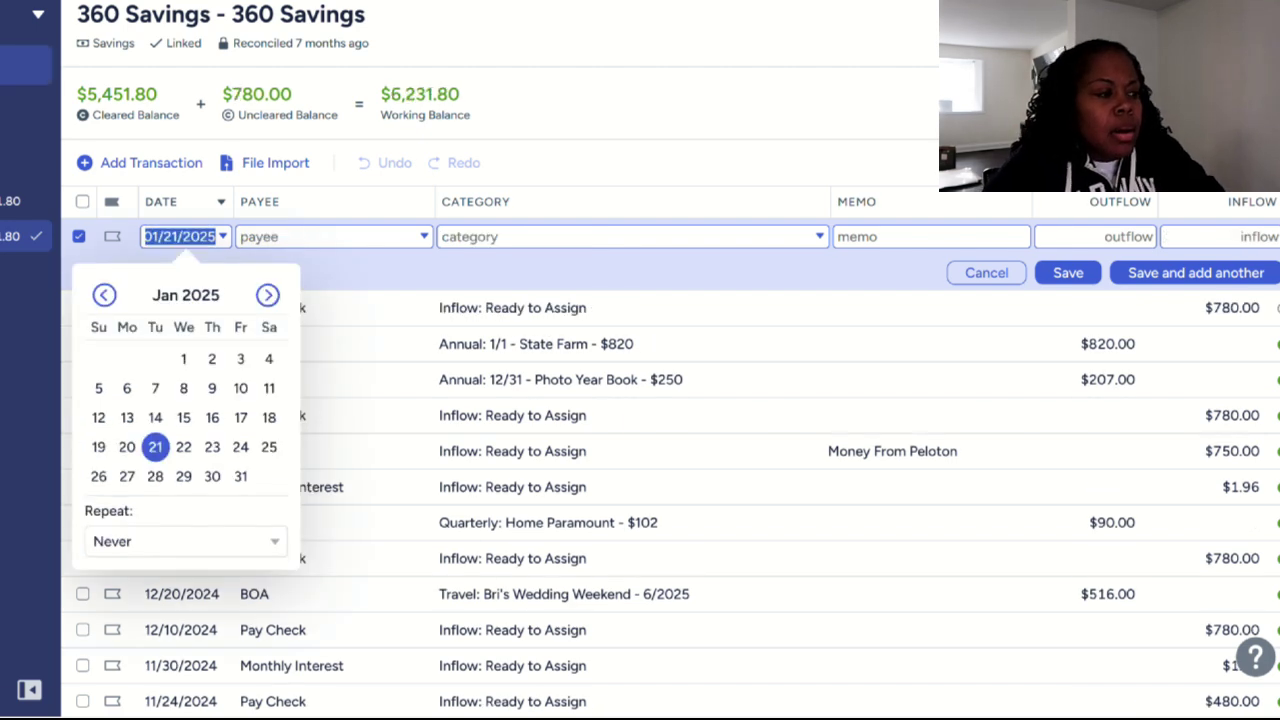
# Return to the January 2025 budget and review the funding status of the Travel, Wish List, Annual and Quarterly categories
pyautogui.click(26, 65)
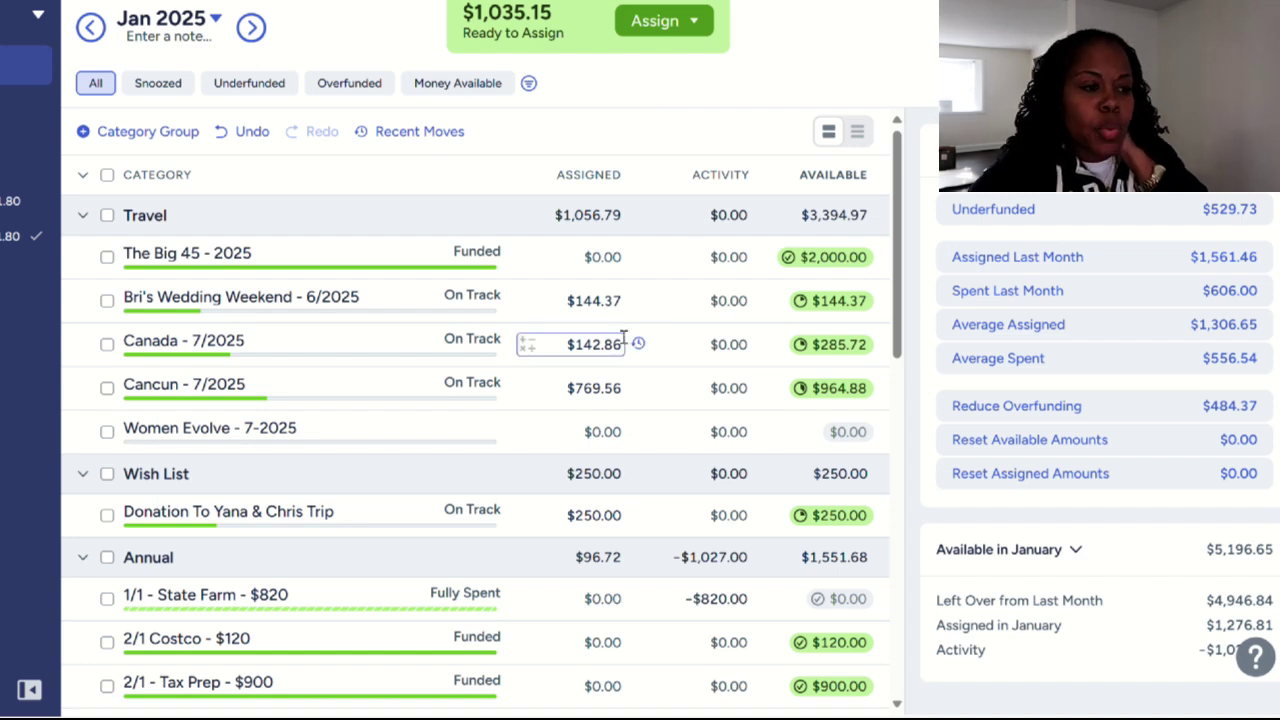
pyautogui.scroll(-5, 623, 337)
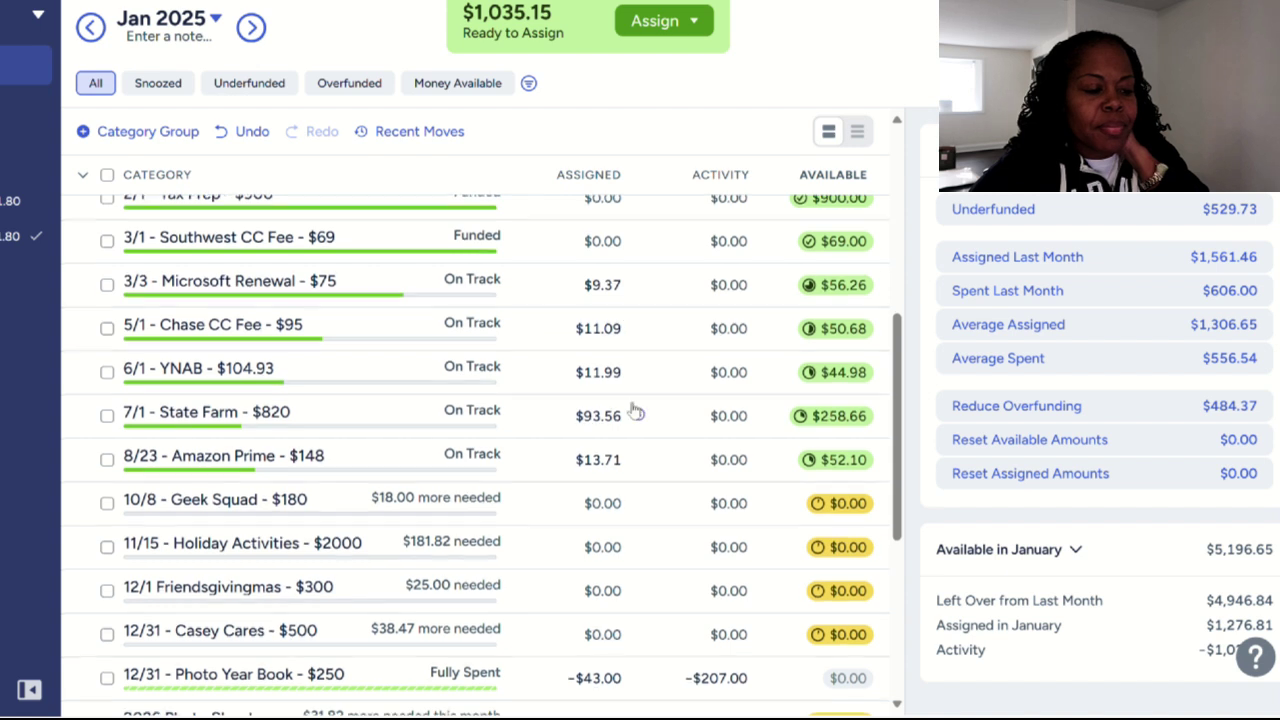
pyautogui.scroll(-3, 633, 409)
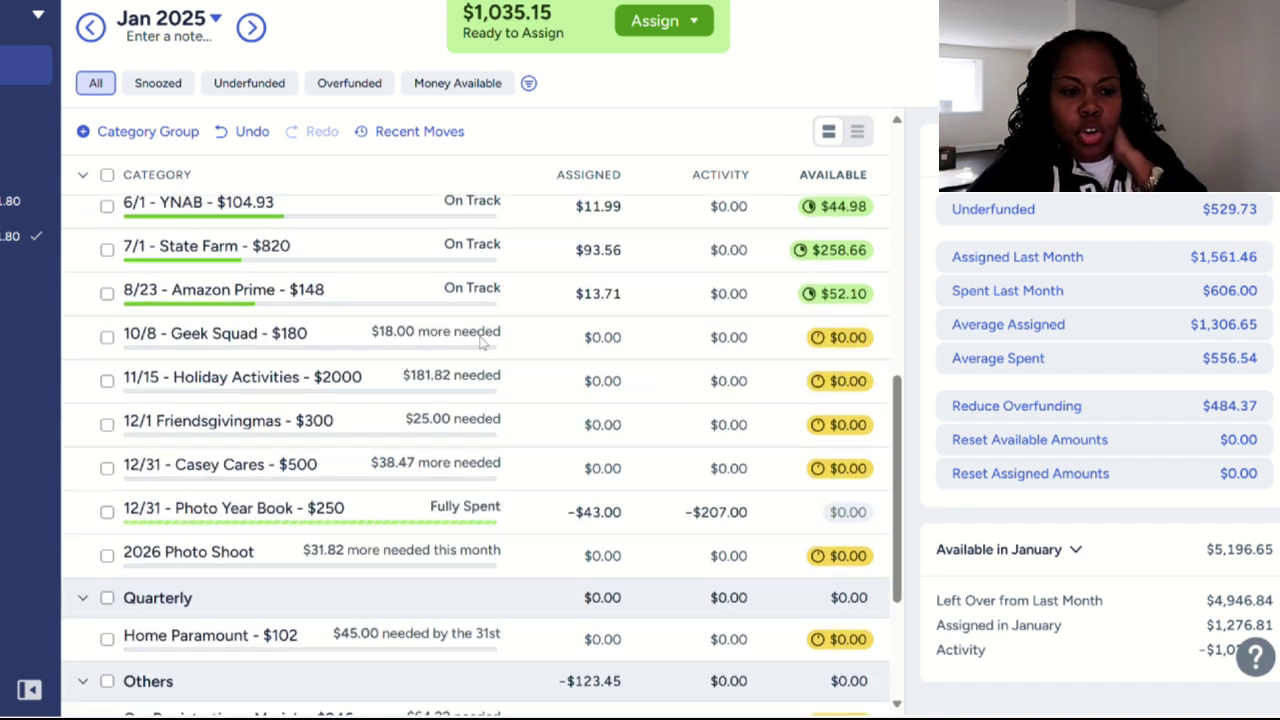
pyautogui.scroll(5, 483, 342)
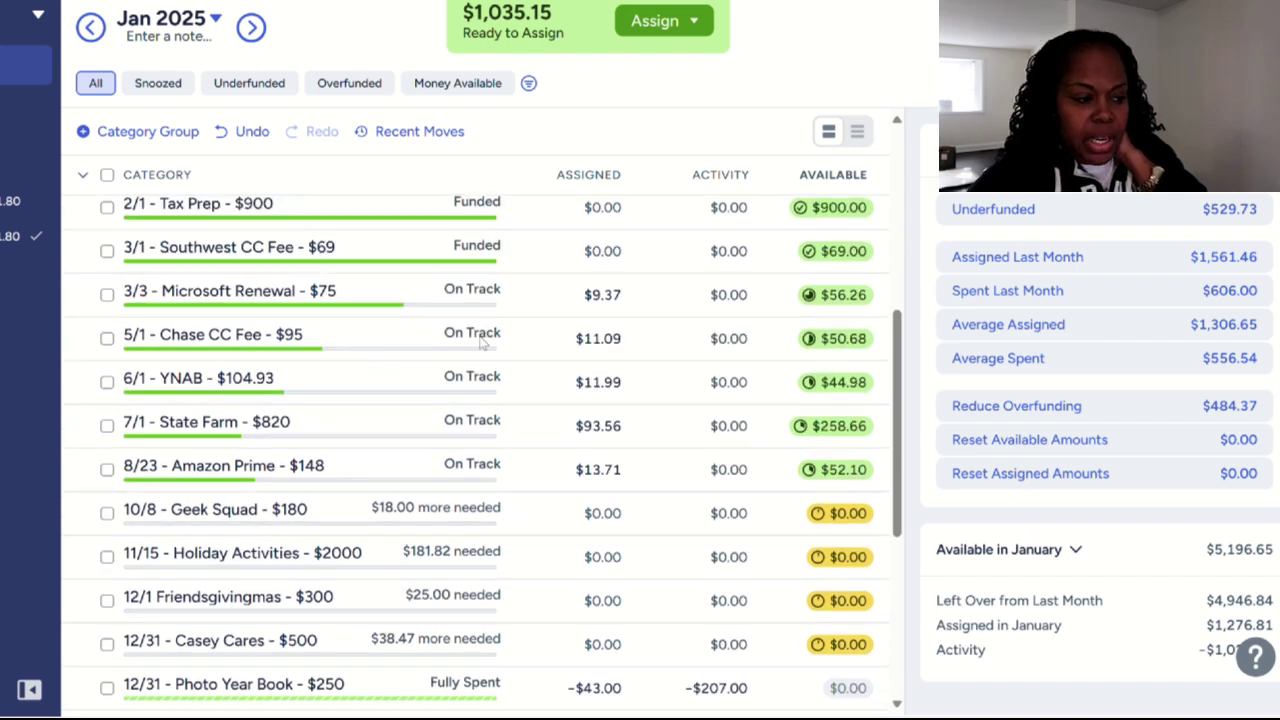
pyautogui.scroll(1, 483, 342)
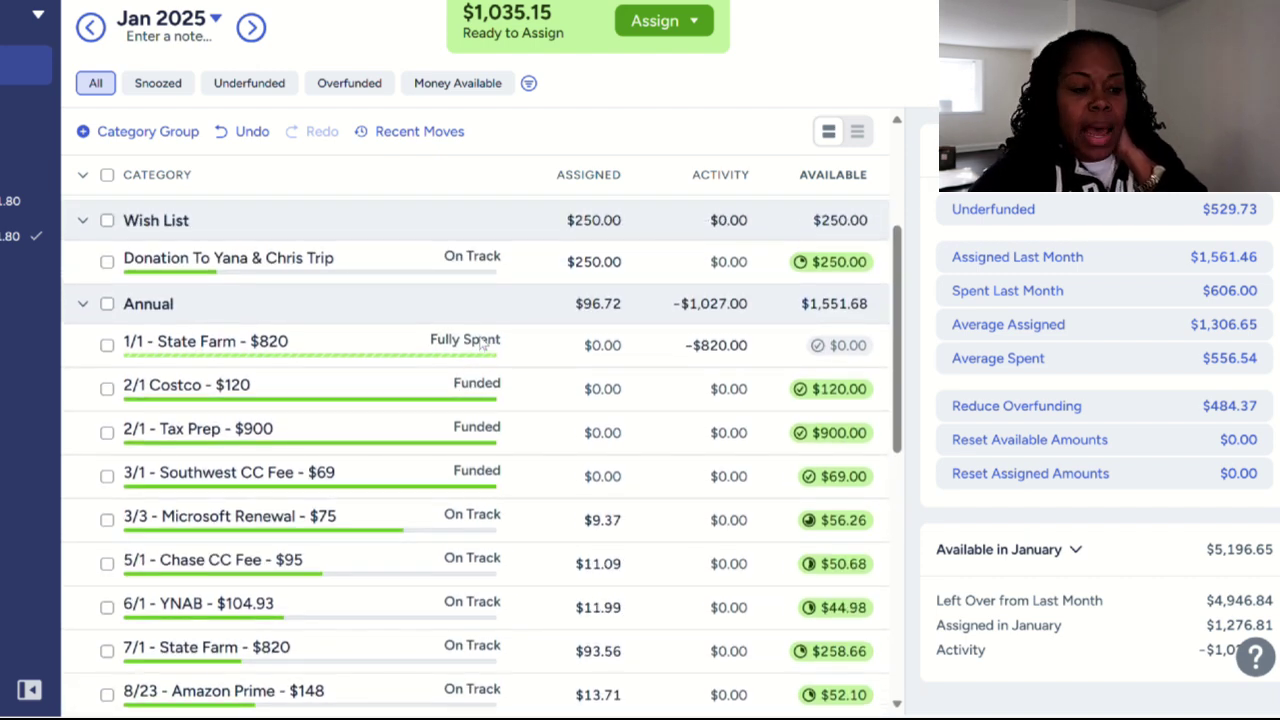
pyautogui.scroll(3, 481, 342)
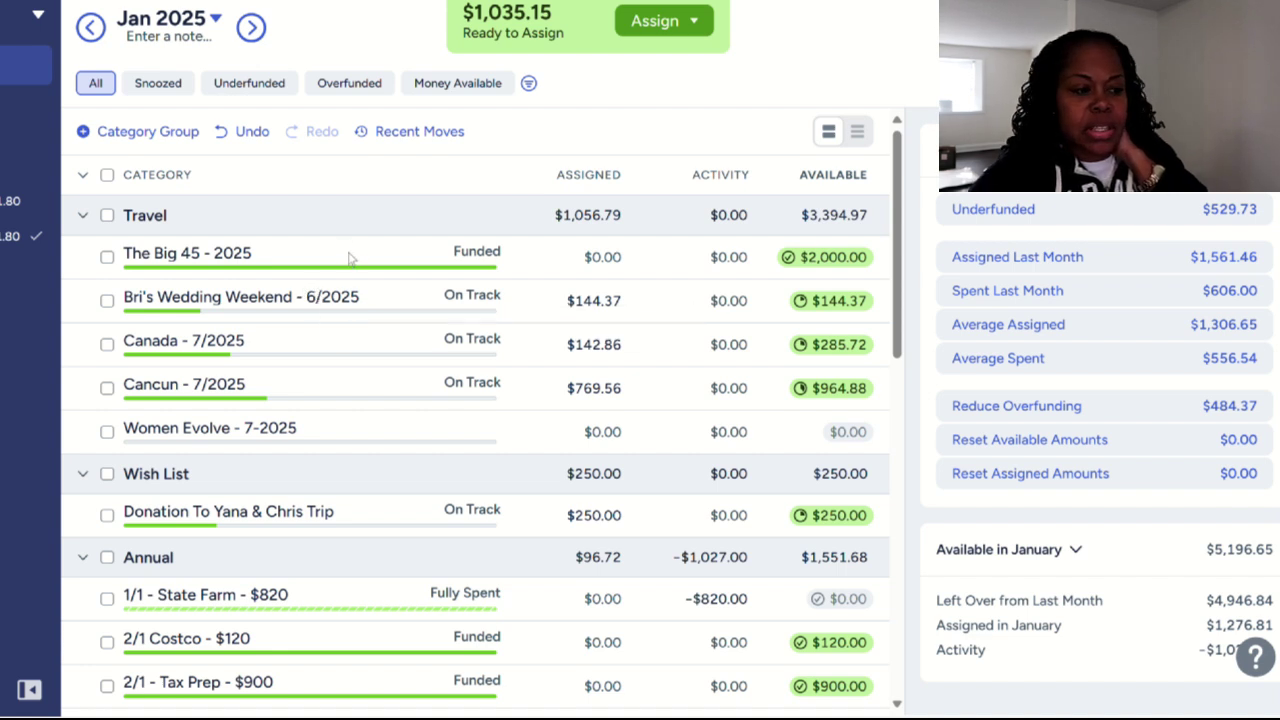
# Add $555.63 to the amount assigned to the Wedding Weekend - 6/2025 category in the Travel group
pyautogui.click(340, 311)
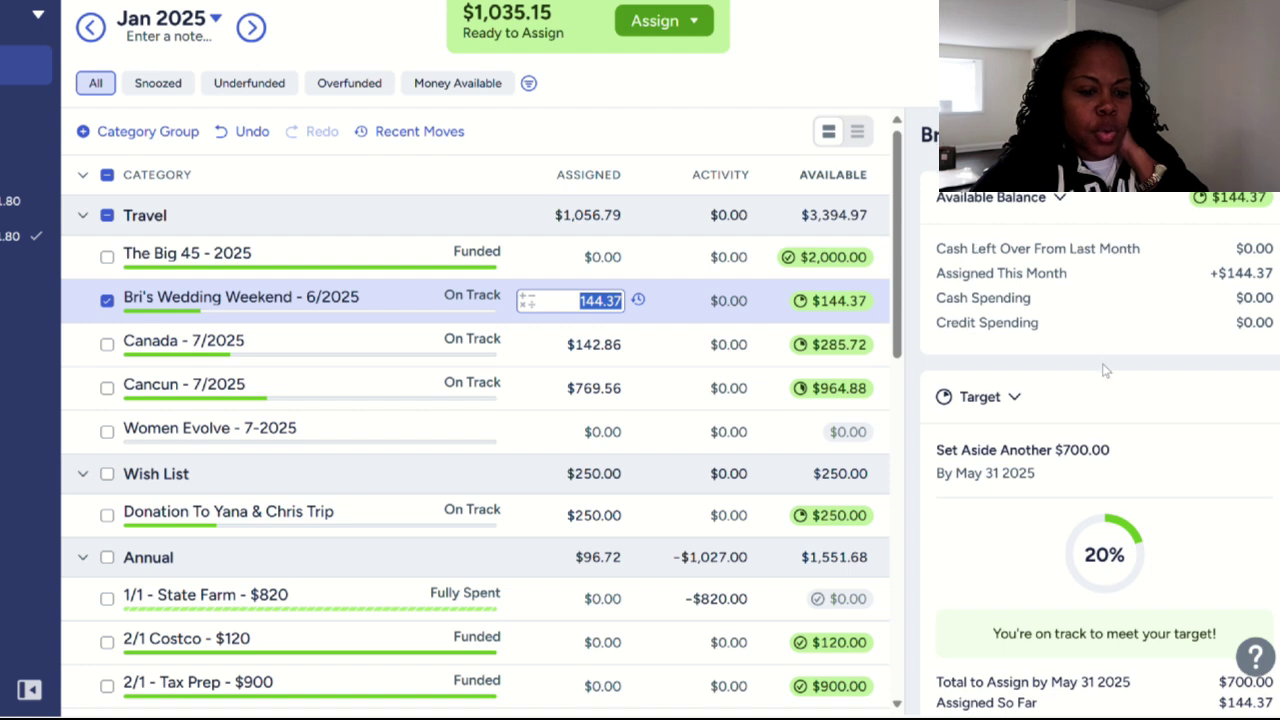
pyautogui.scroll(-2, 1104, 370)
pyautogui.scroll(-1, 1104, 370)
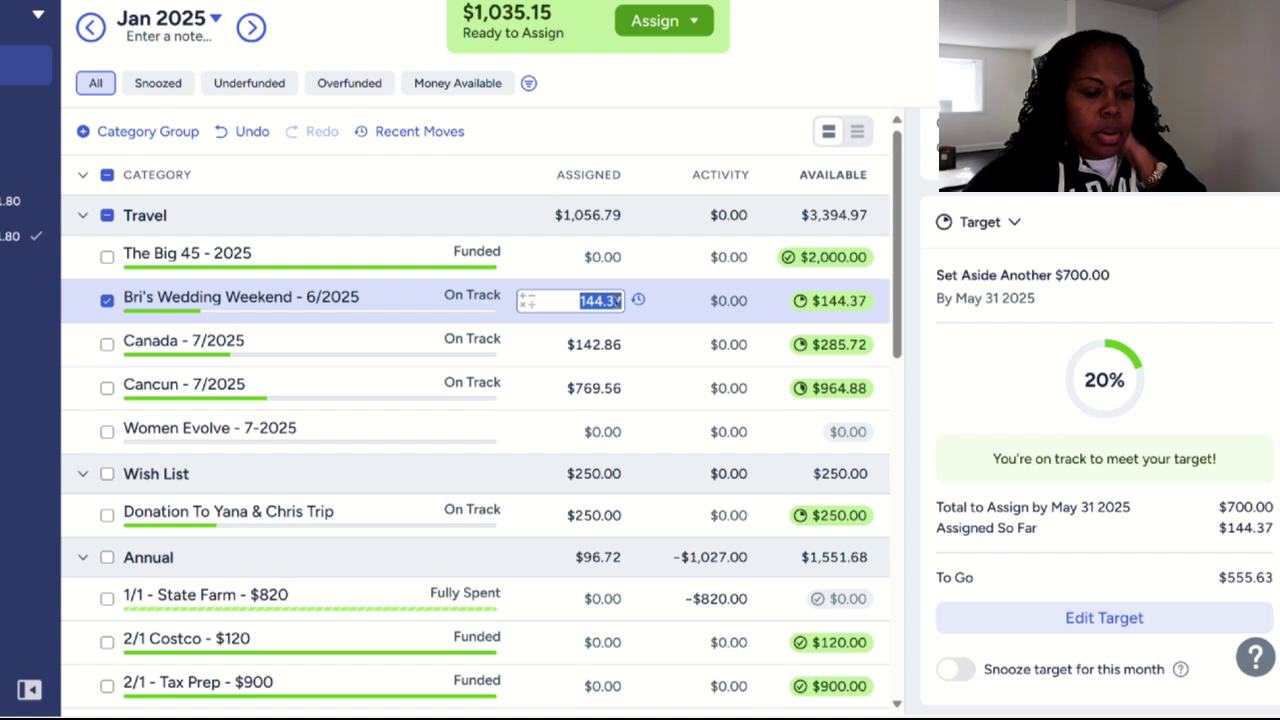
pyautogui.click(617, 301)
pyautogui.write('+555')
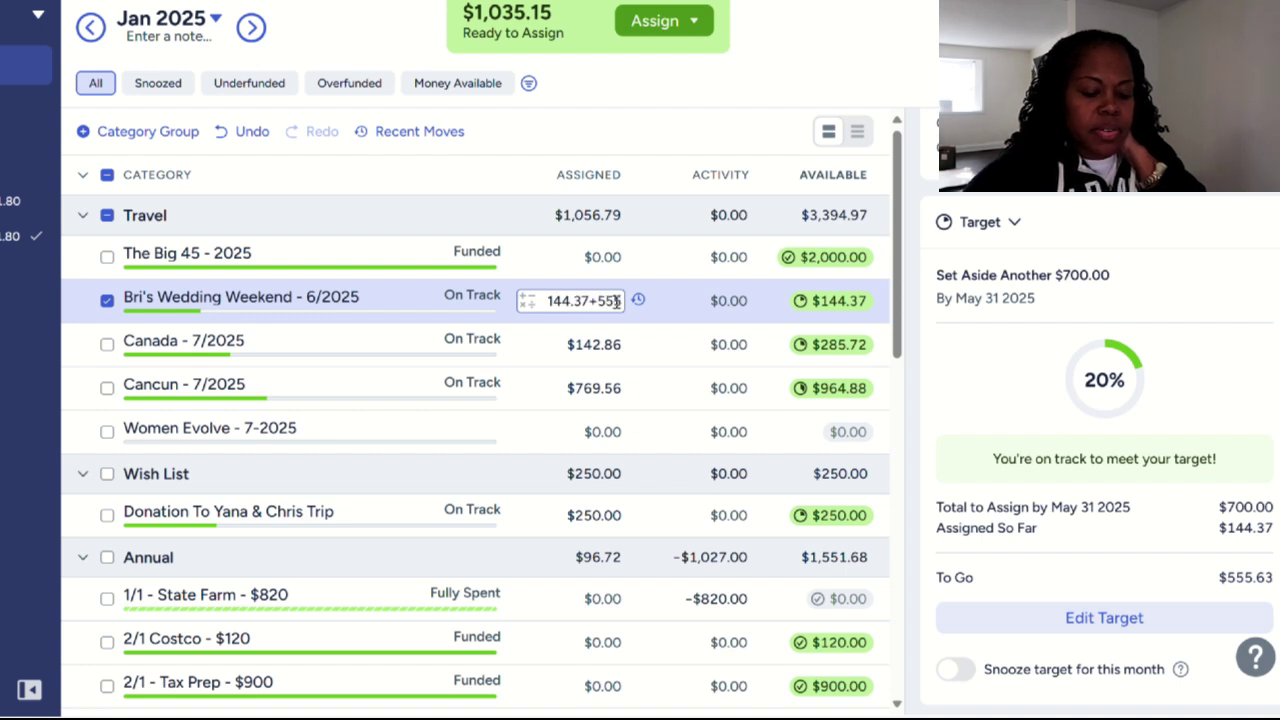
pyautogui.write('.63')
pyautogui.press('Return')
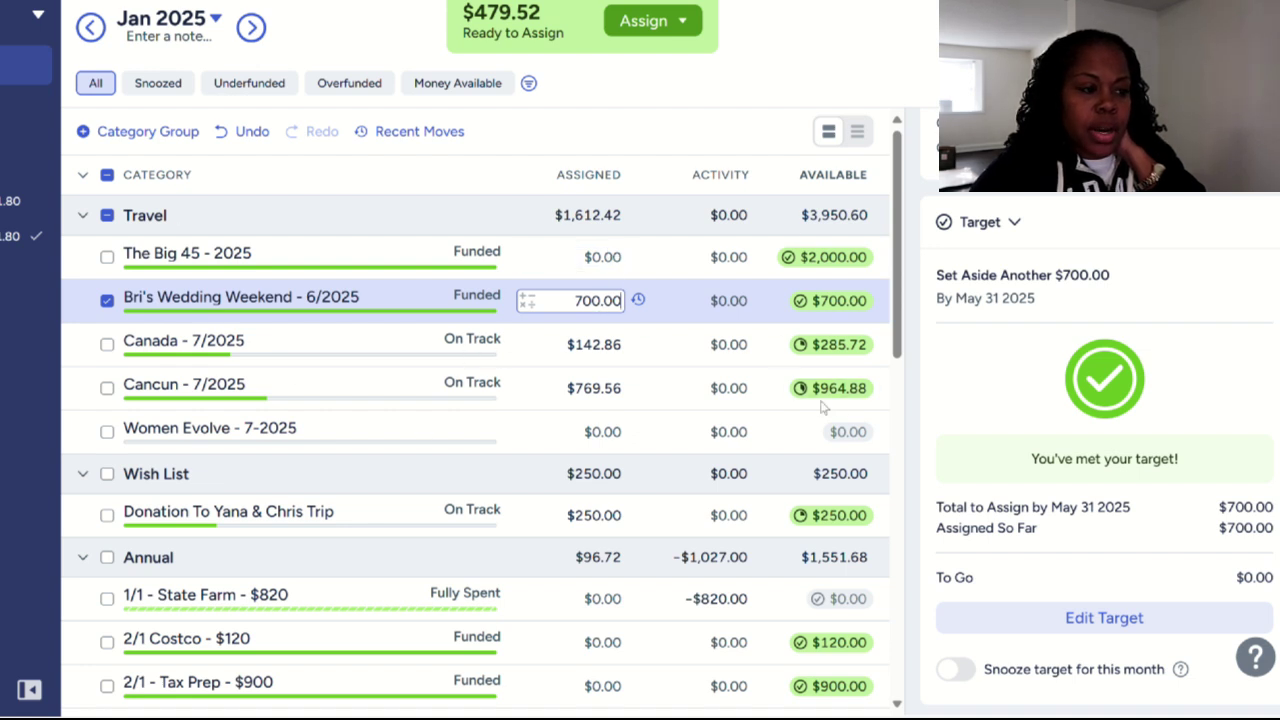
pyautogui.press('Escape')
# Check how much the Canada - 7/2025 category still needs to reach its target
pyautogui.click(396, 346)
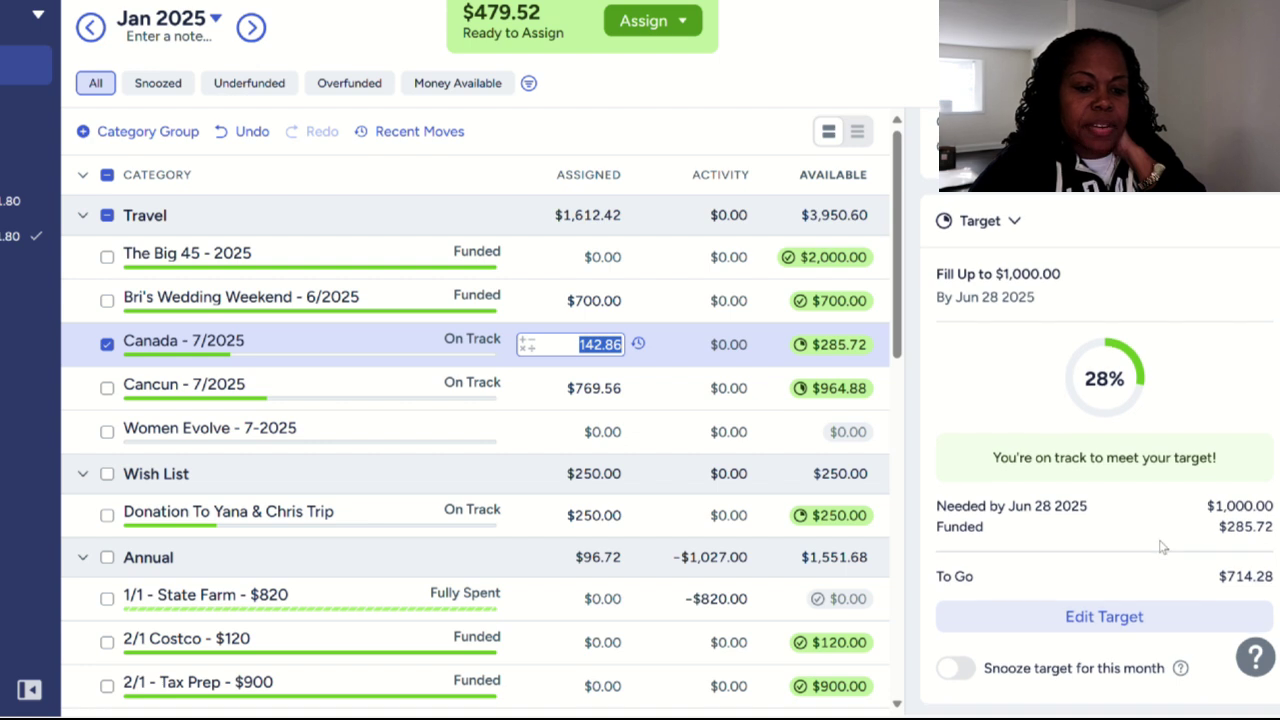
pyautogui.scroll(-1, 1163, 547)
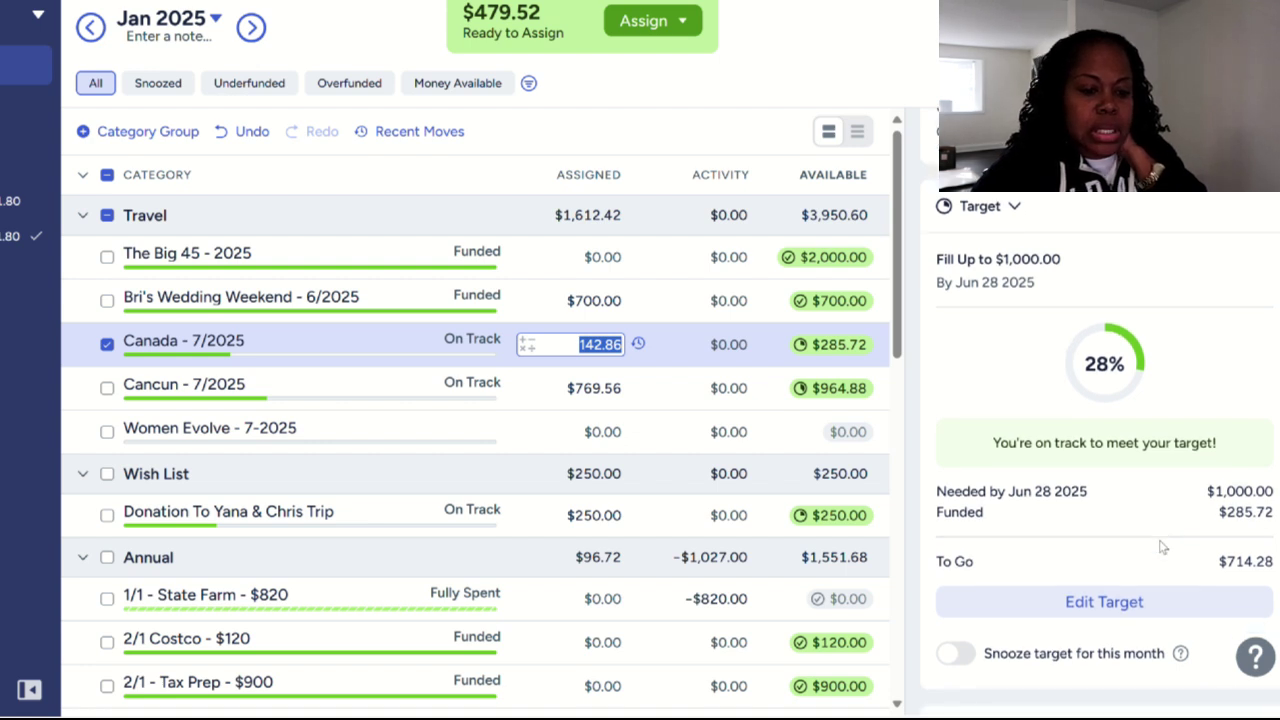
pyautogui.scroll(-1, 1160, 546)
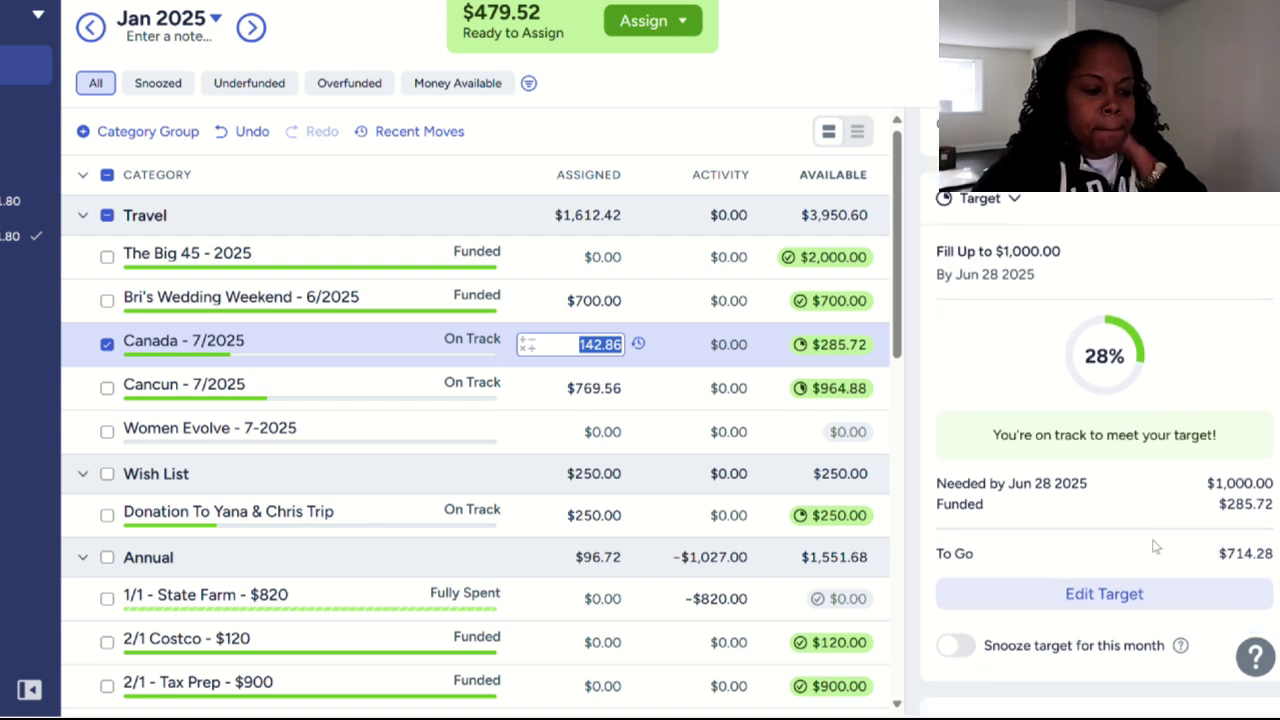
# Assign $102 to the Home Paramount category in the Quarterly group
pyautogui.scroll(-2, 505, 543)
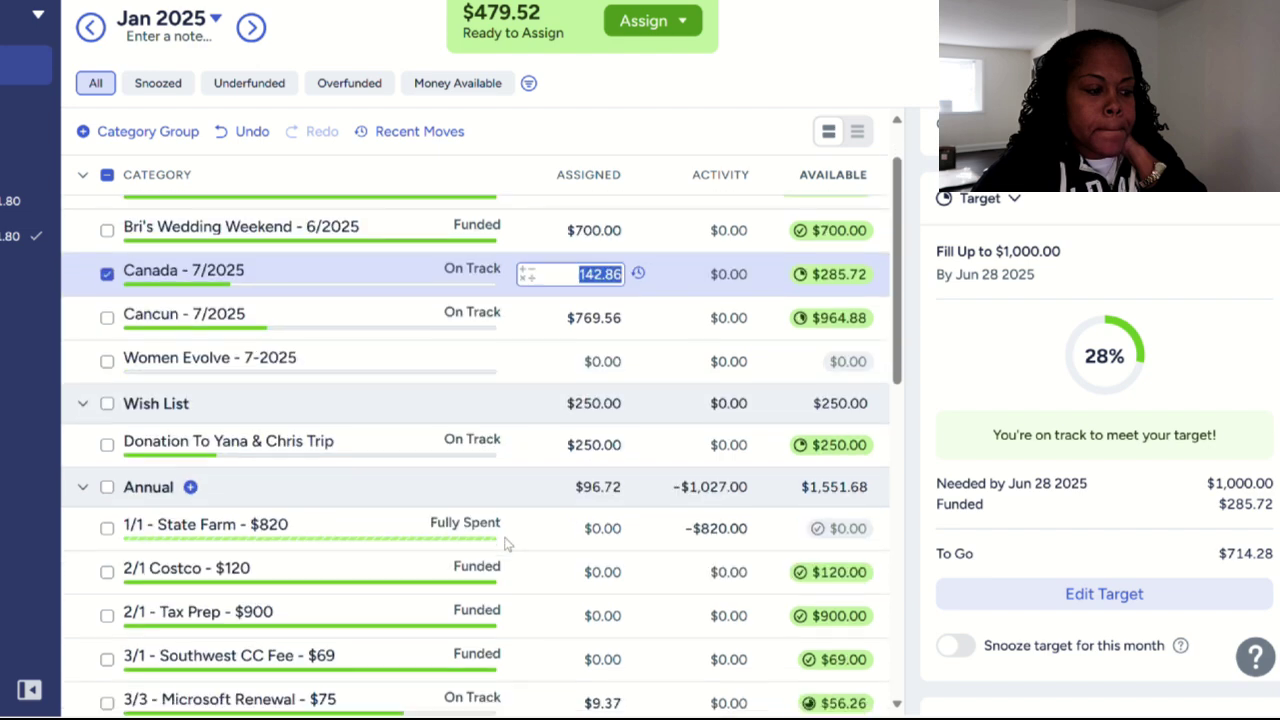
pyautogui.scroll(-5, 505, 543)
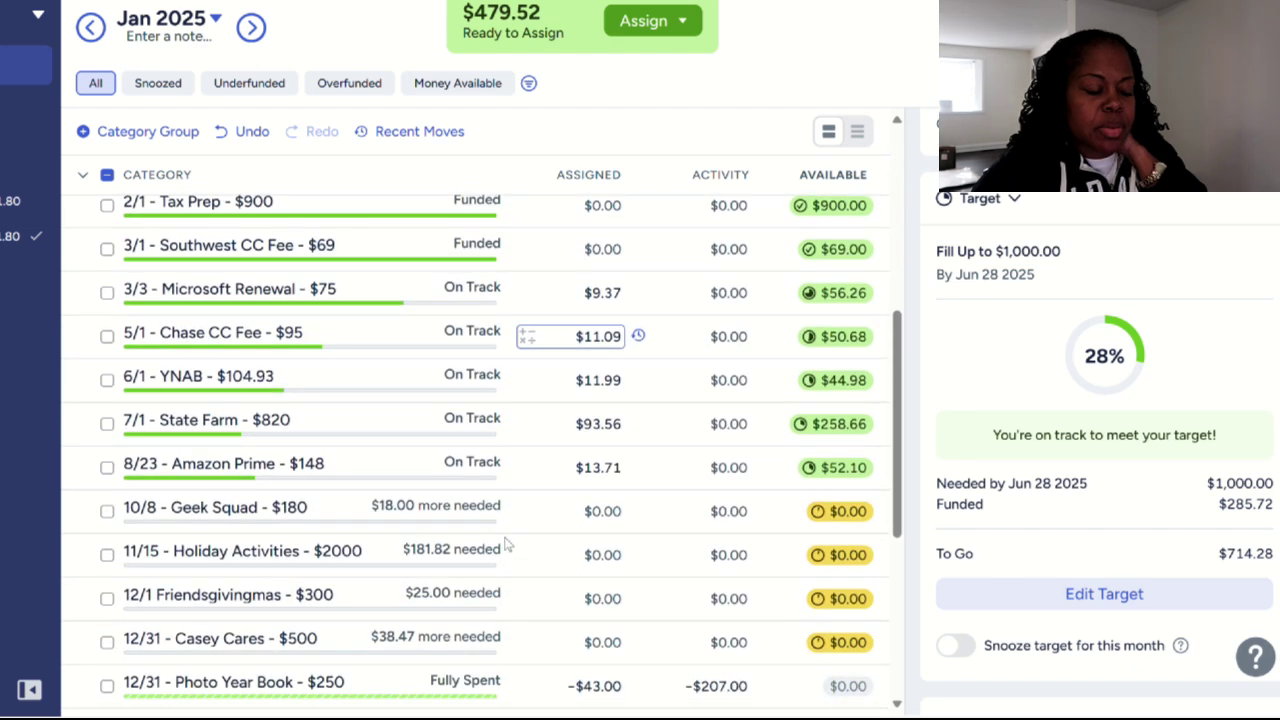
pyautogui.scroll(-3, 505, 543)
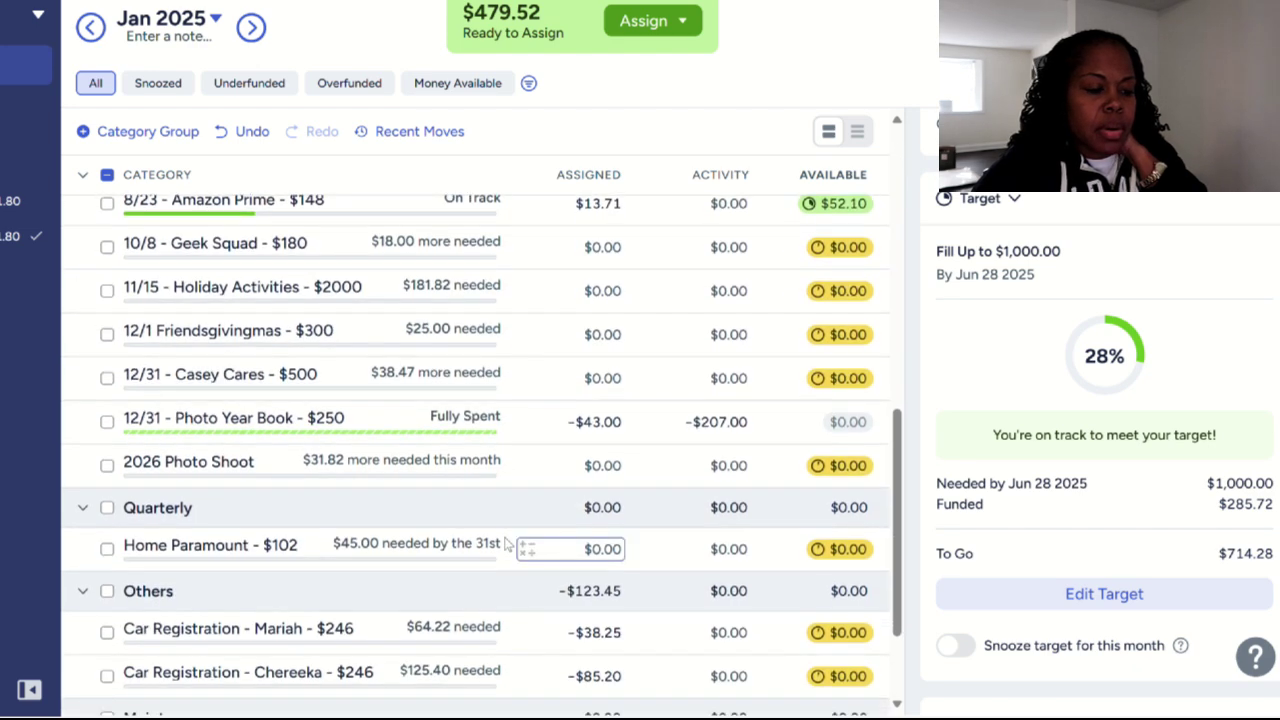
pyautogui.scroll(-1, 505, 543)
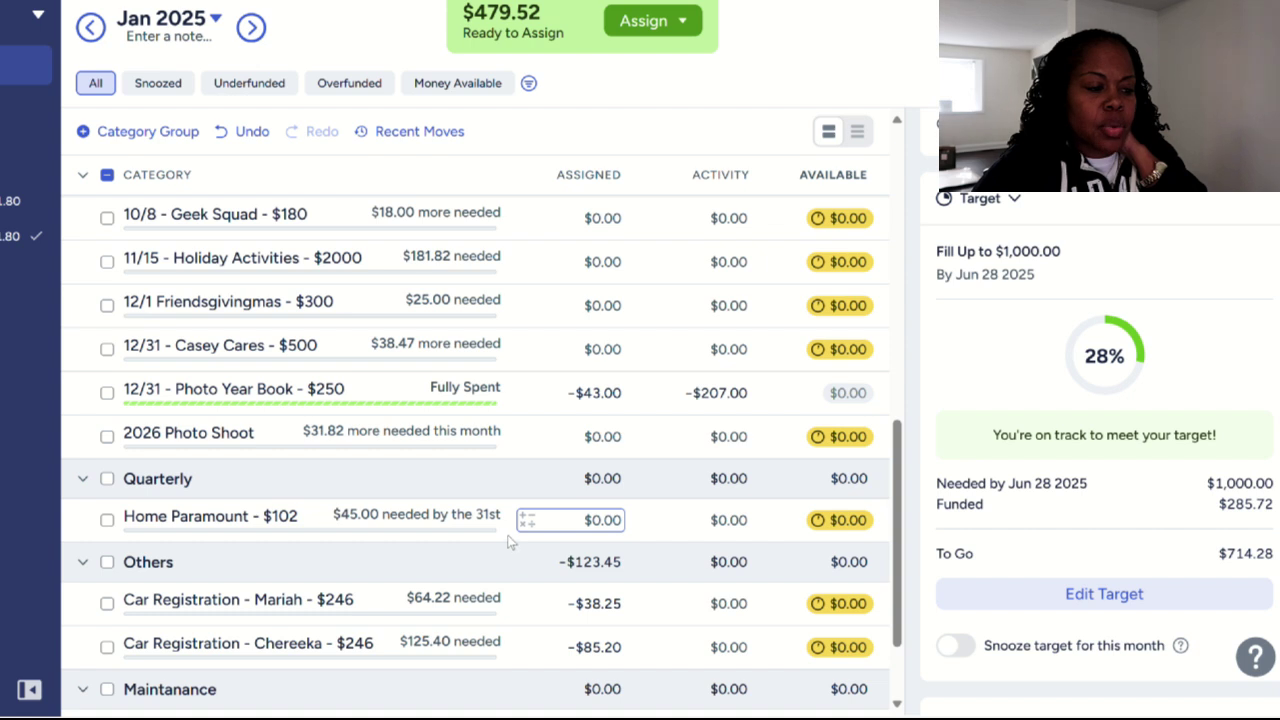
pyautogui.click(583, 521)
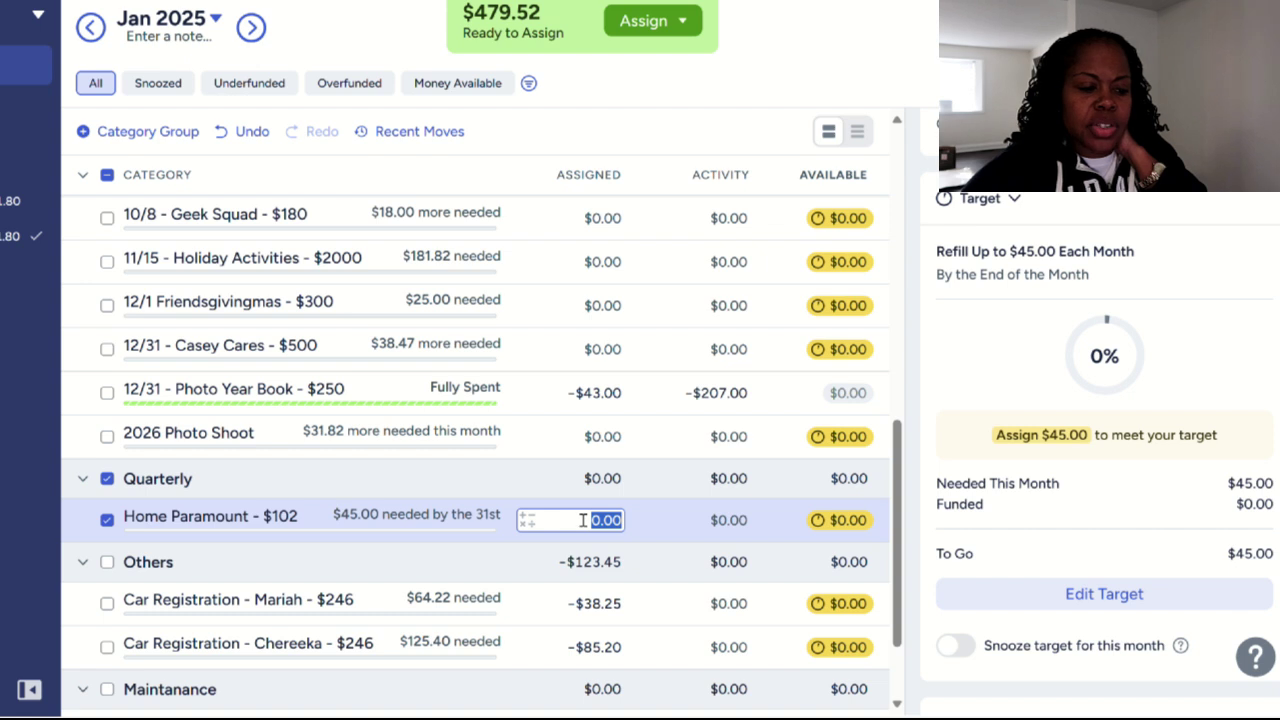
pyautogui.write('102')
pyautogui.press('Return')
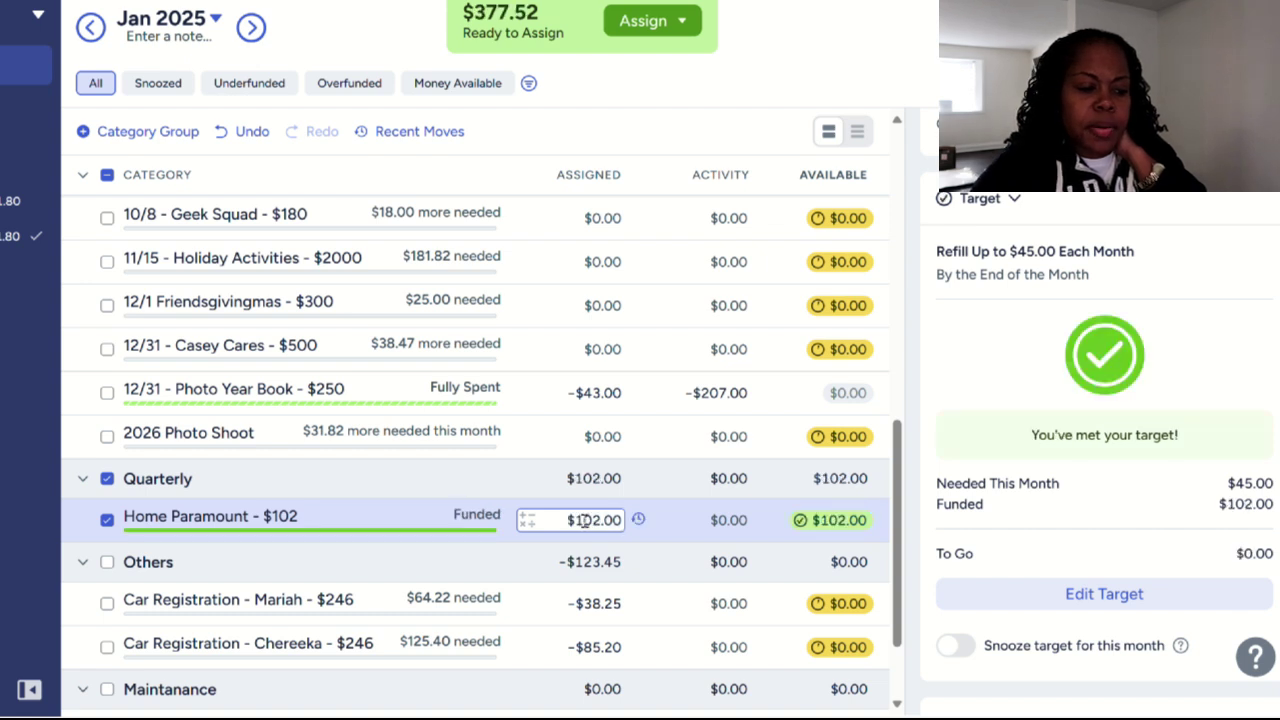
# Auto-assign the underfunded amounts of $64.22 and $125.40 to the first and second Car Registration categories in the Others group
pyautogui.click(453, 598)
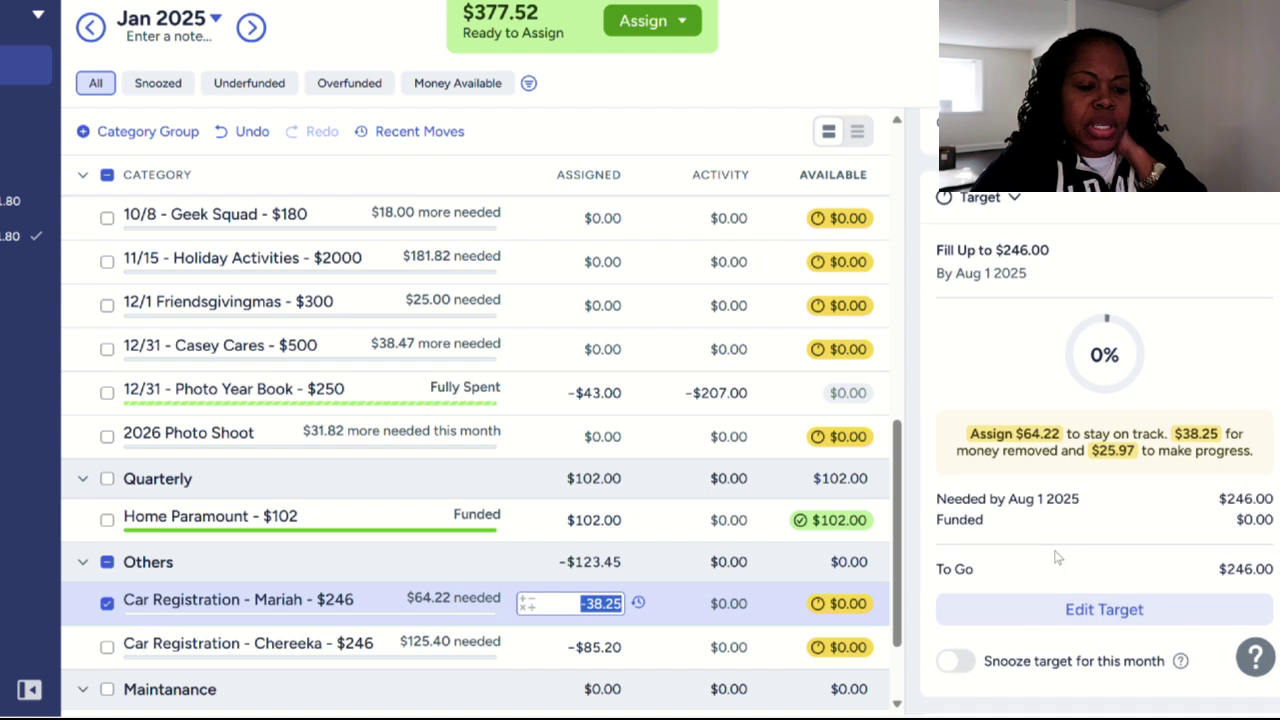
pyautogui.scroll(-3, 1062, 570)
pyautogui.click(1067, 604)
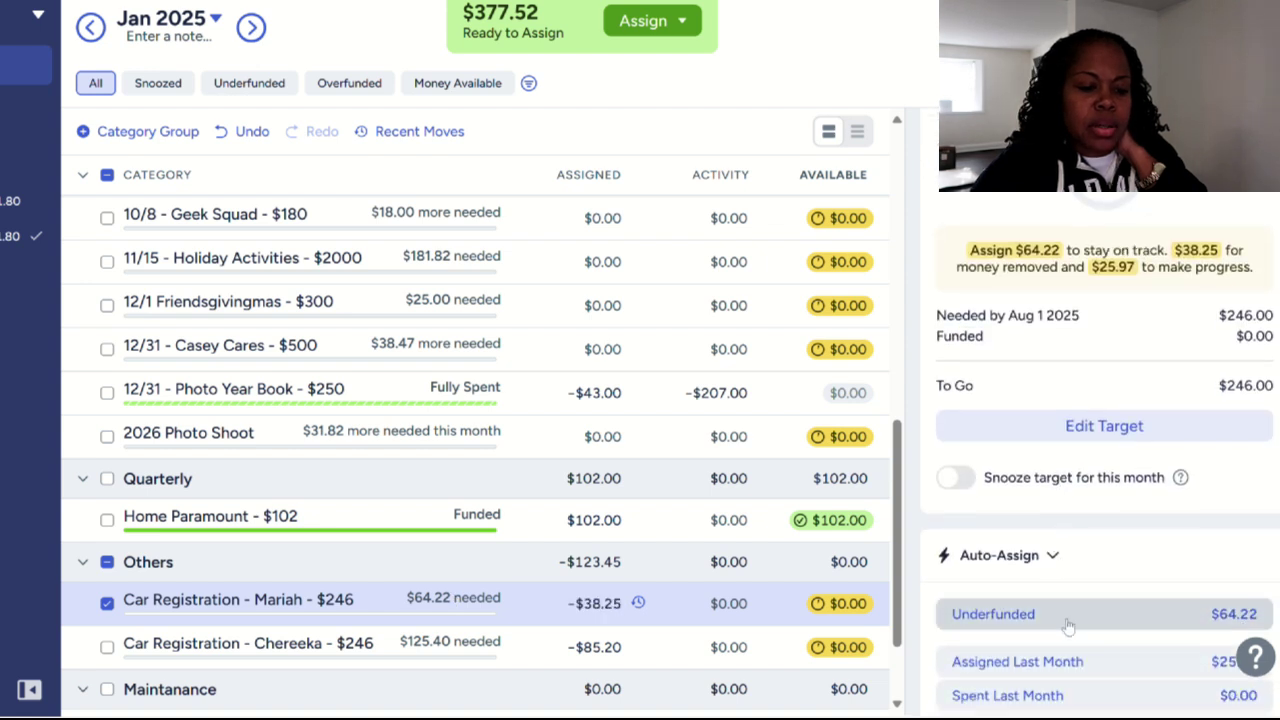
pyautogui.click(340, 652)
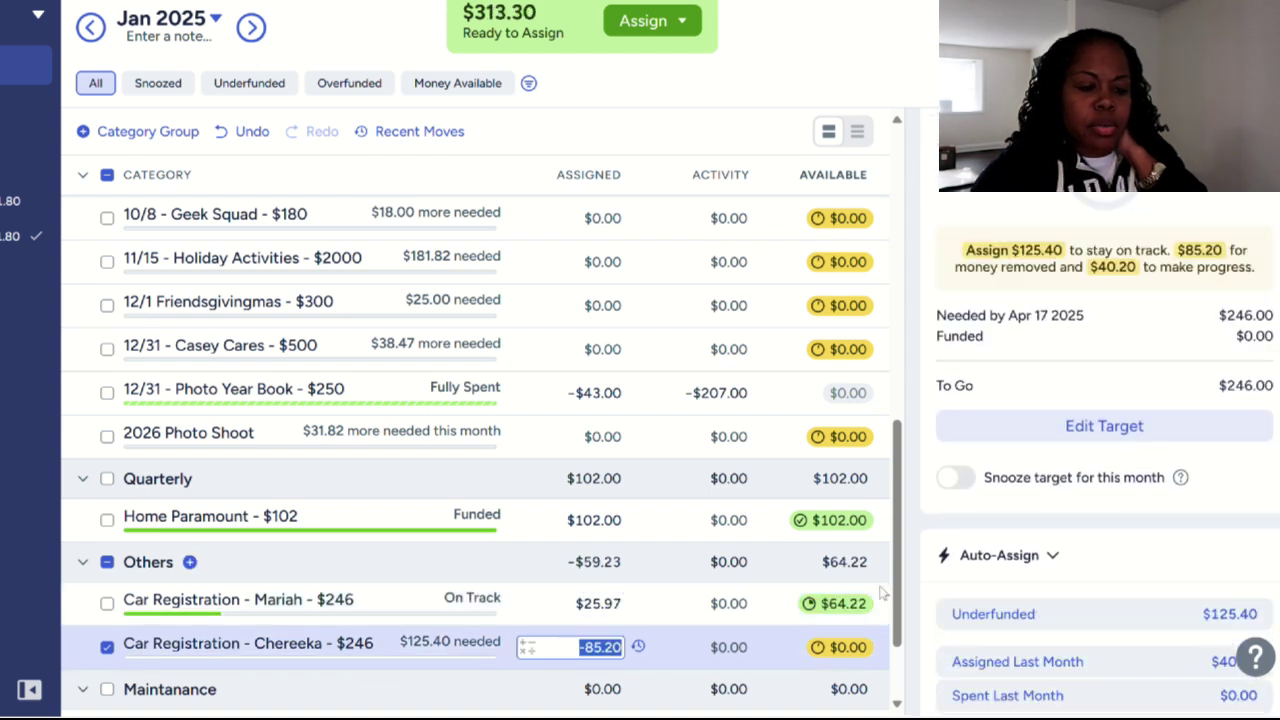
pyautogui.click(1037, 619)
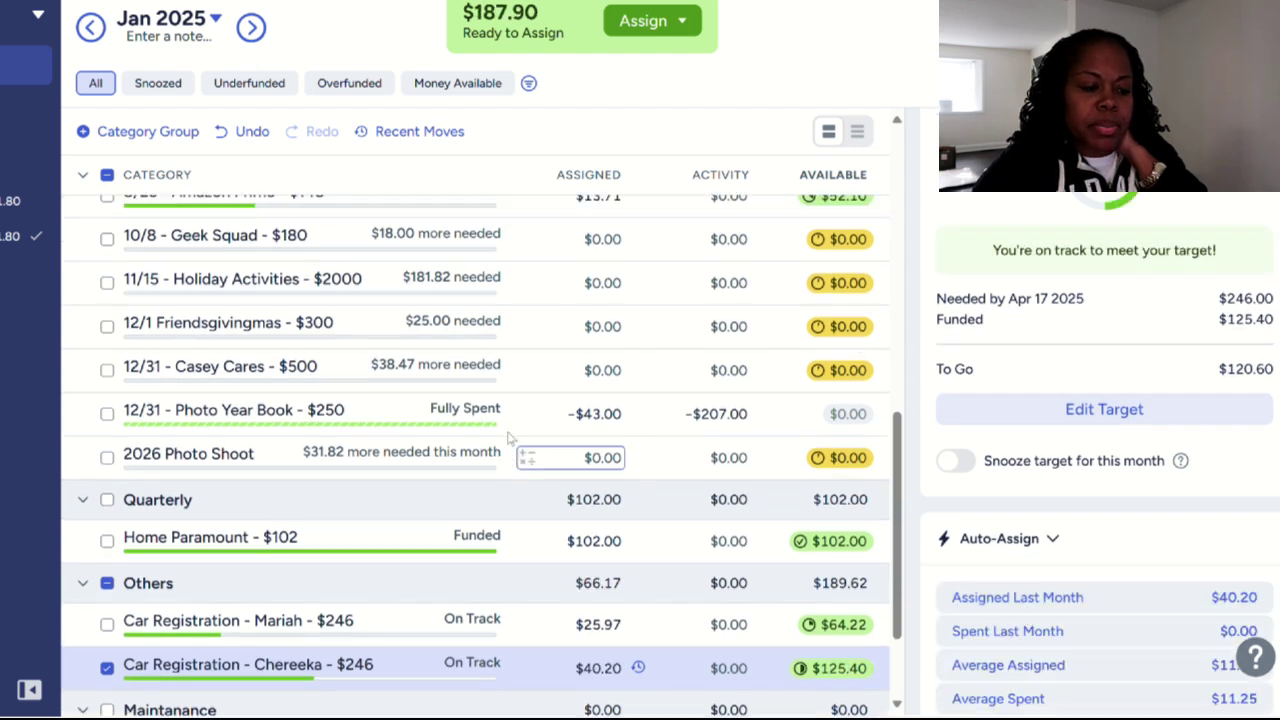
# Add the remaining $187.90 to the amount assigned to the Canada - 7/2025 category in the Travel group
pyautogui.scroll(10, 508, 440)
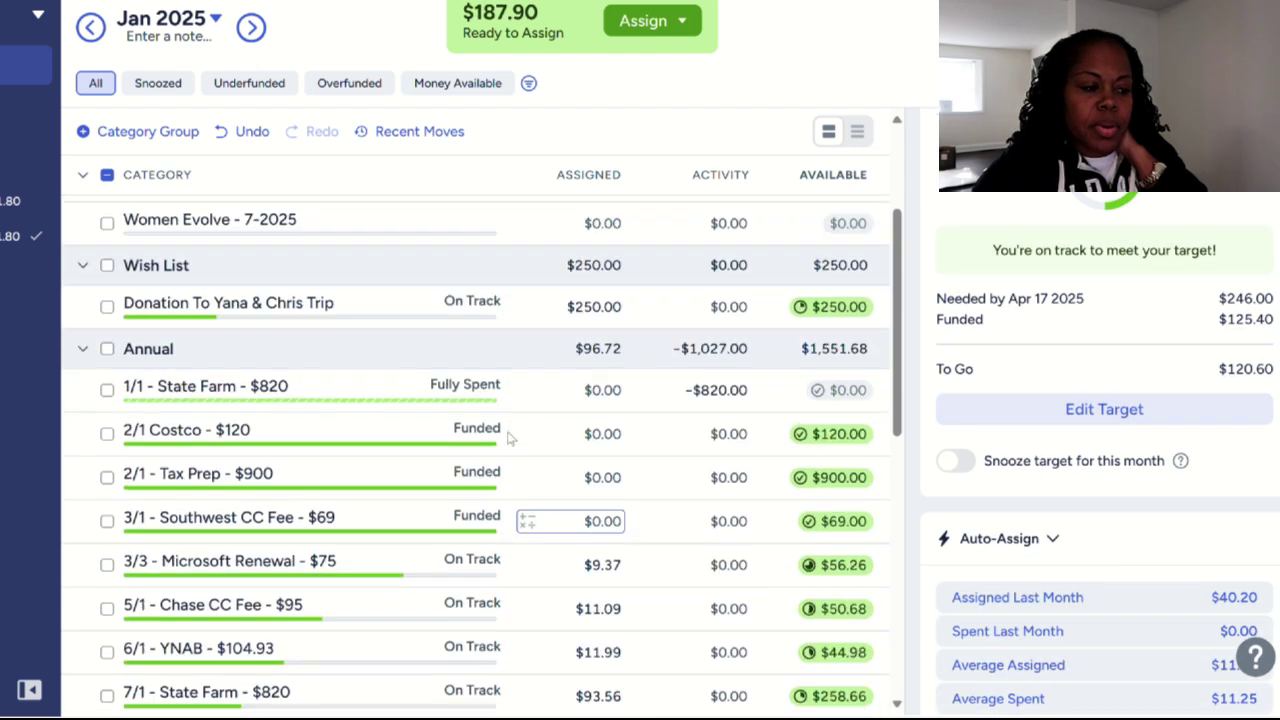
pyautogui.scroll(1, 508, 438)
pyautogui.scroll(2, 507, 433)
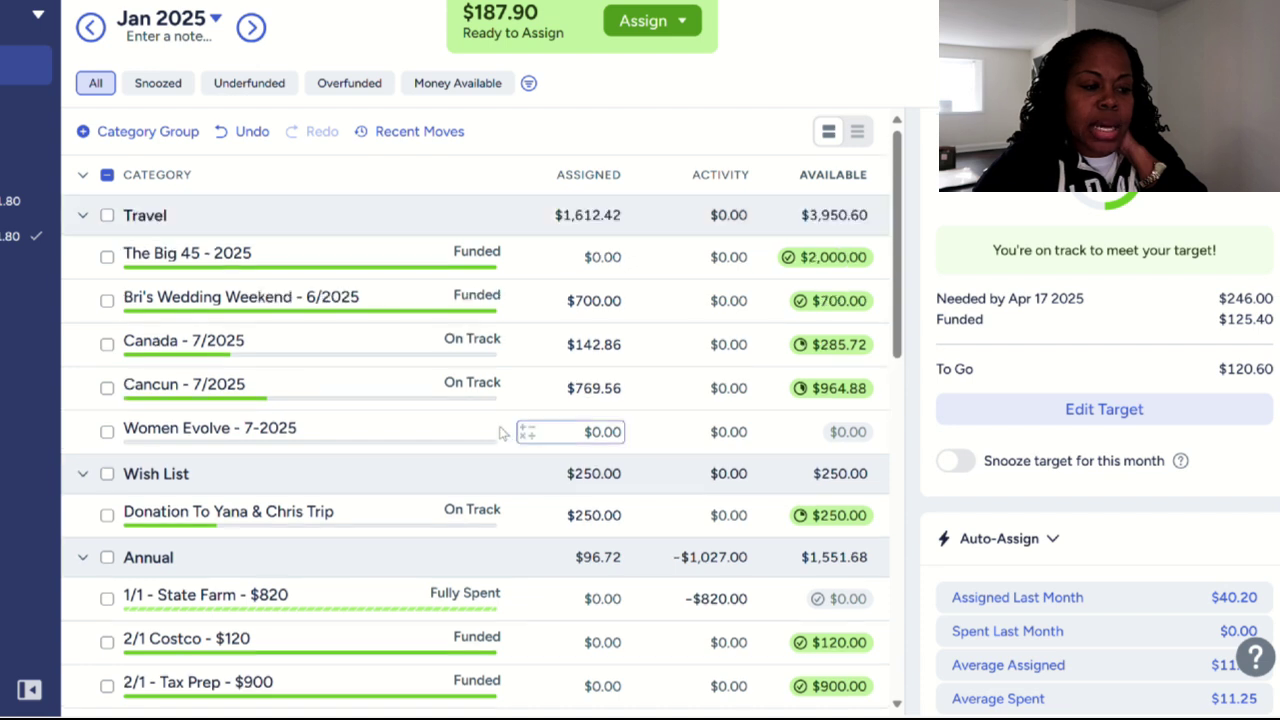
pyautogui.click(382, 346)
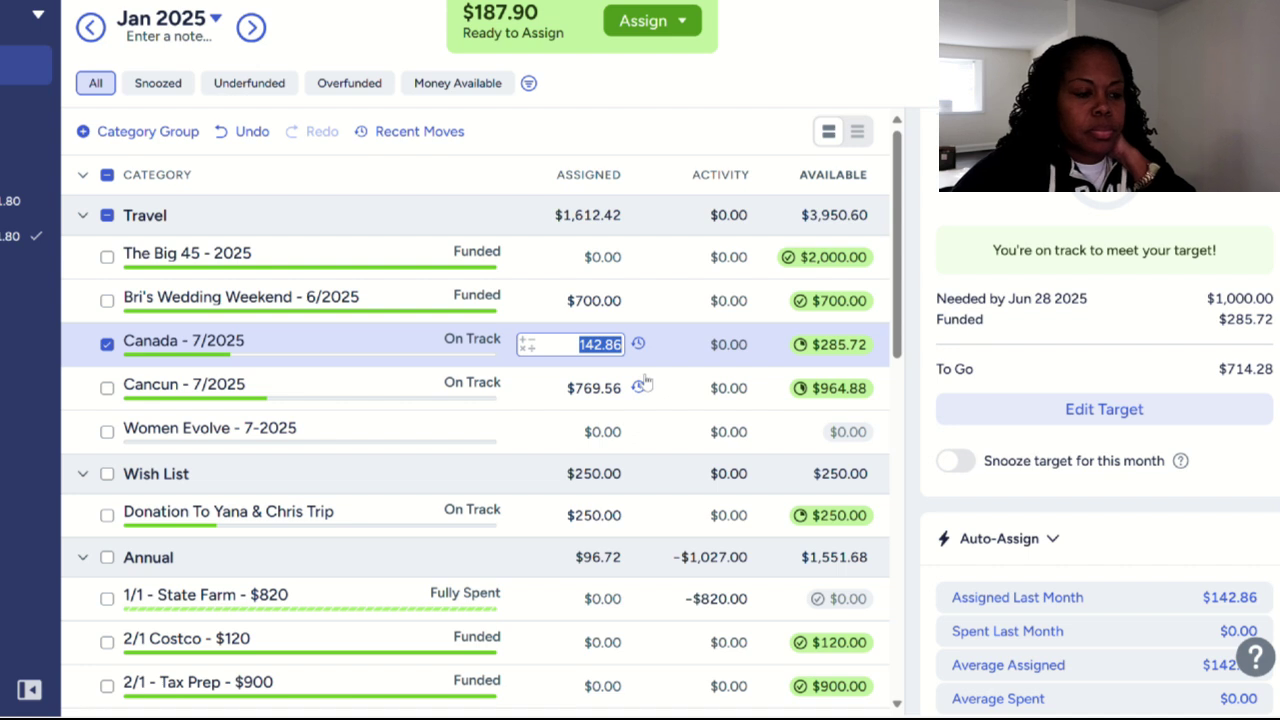
pyautogui.write('+')
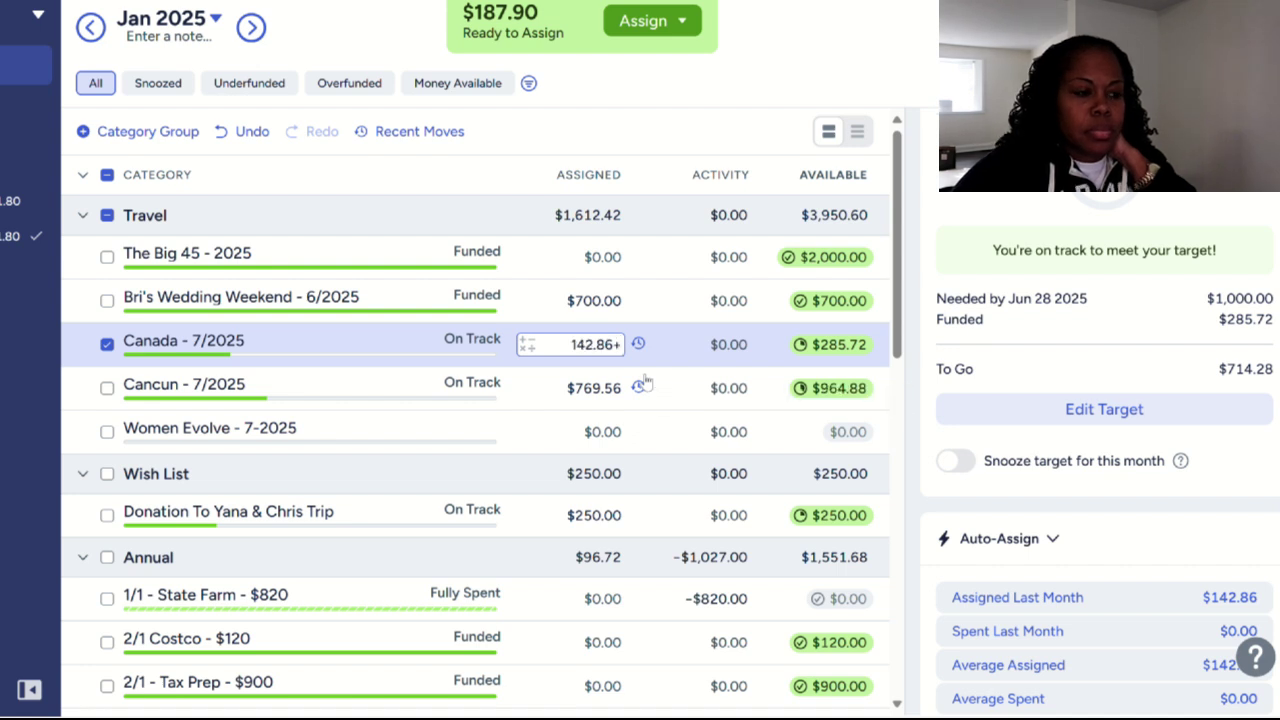
pyautogui.write('187.90')
pyautogui.press('Return')
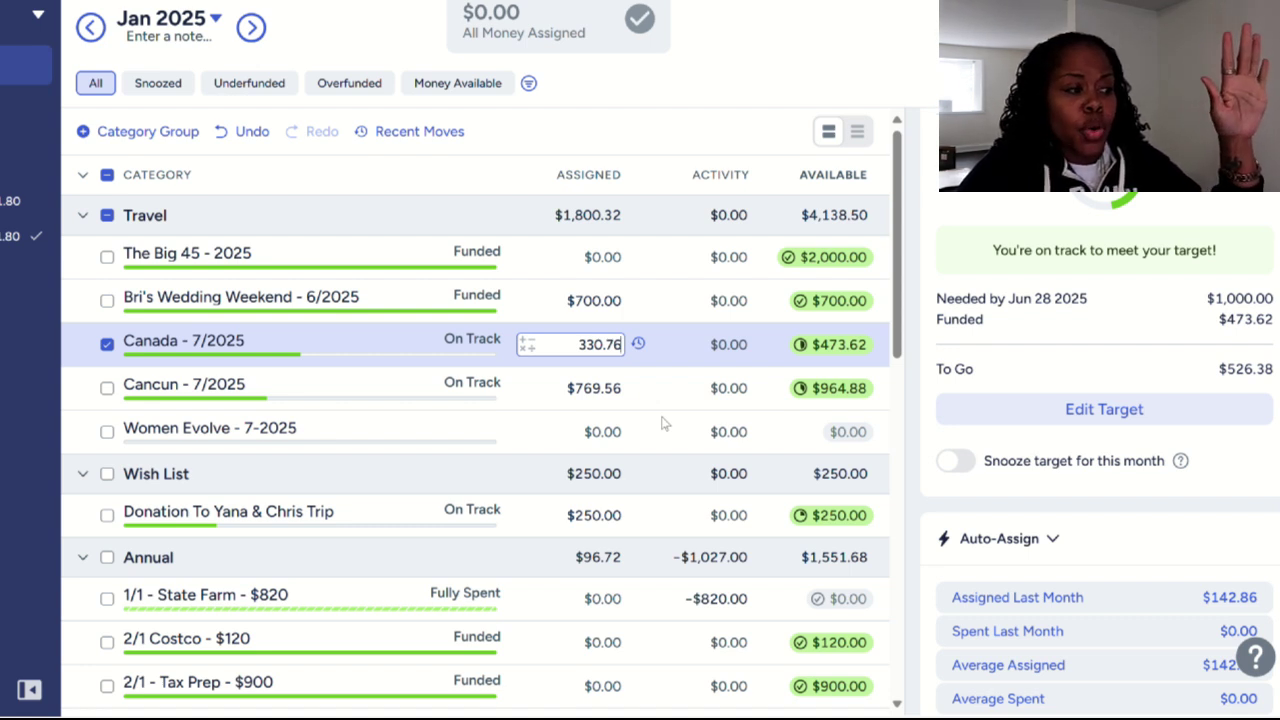
# Look over all sinking fund categories once more, checking which are funded and which still need money
pyautogui.scroll(-1, 661, 423)
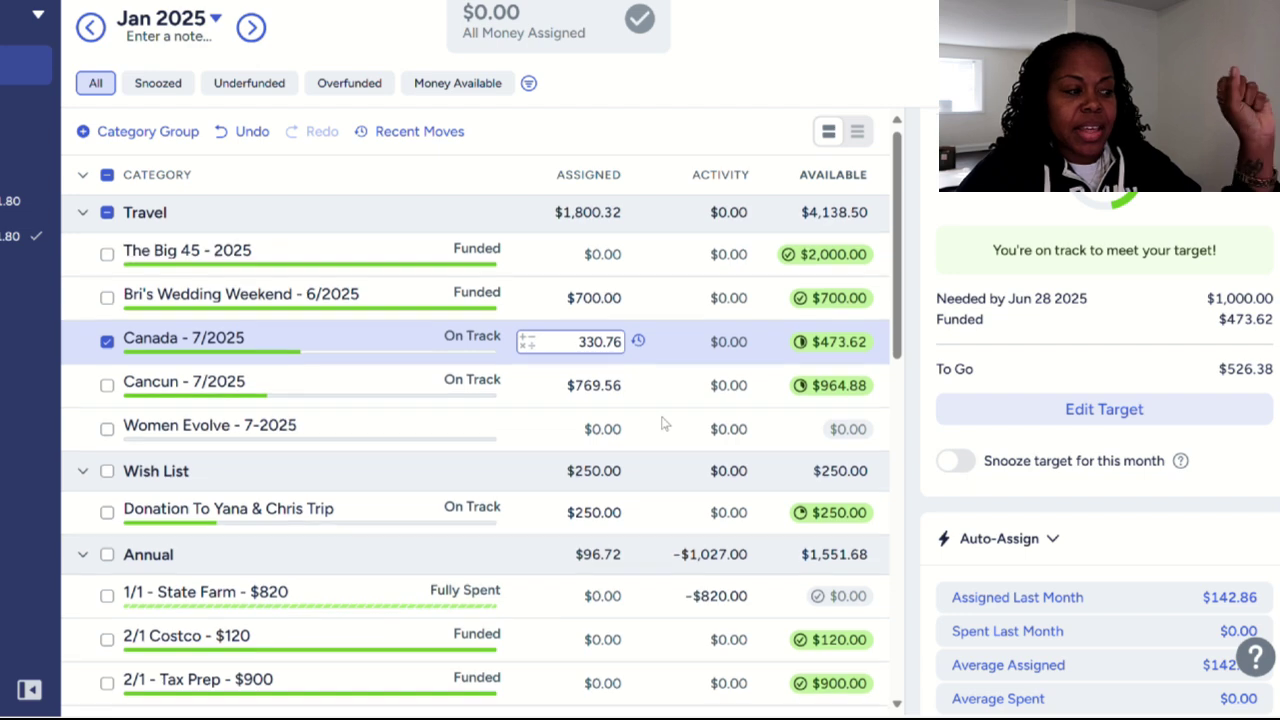
pyautogui.scroll(-1, 661, 423)
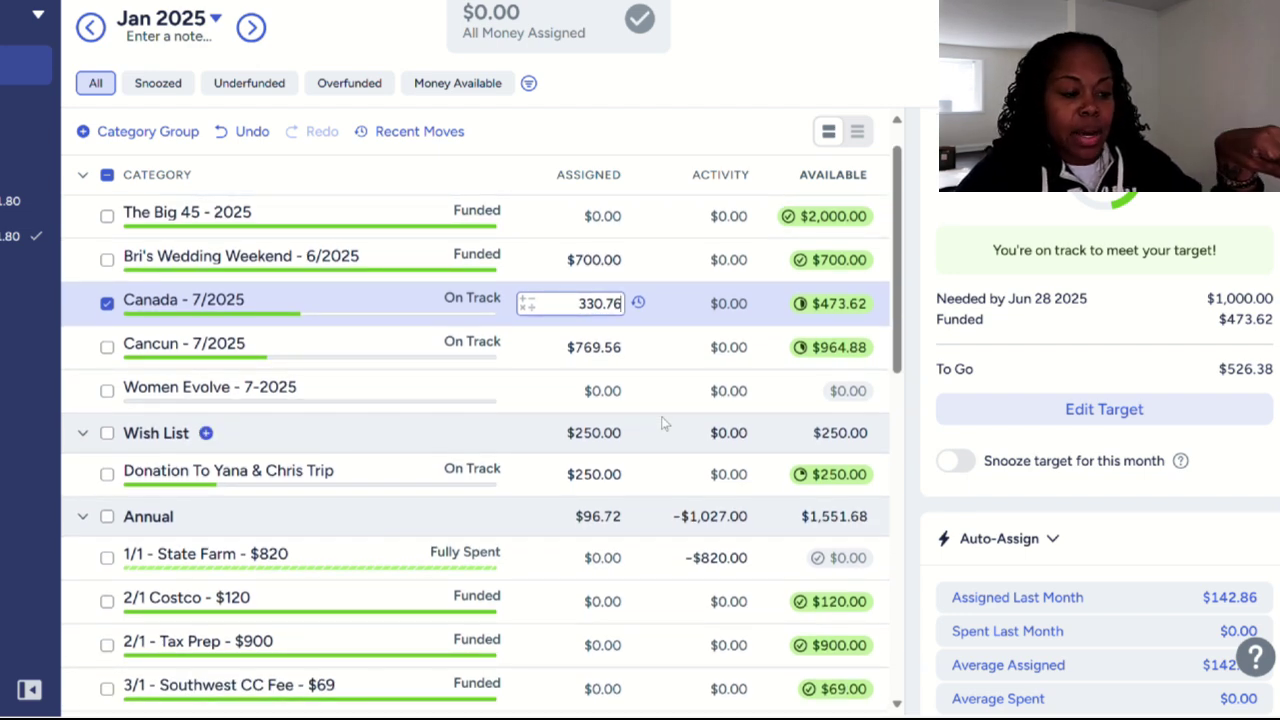
pyautogui.scroll(-5, 661, 423)
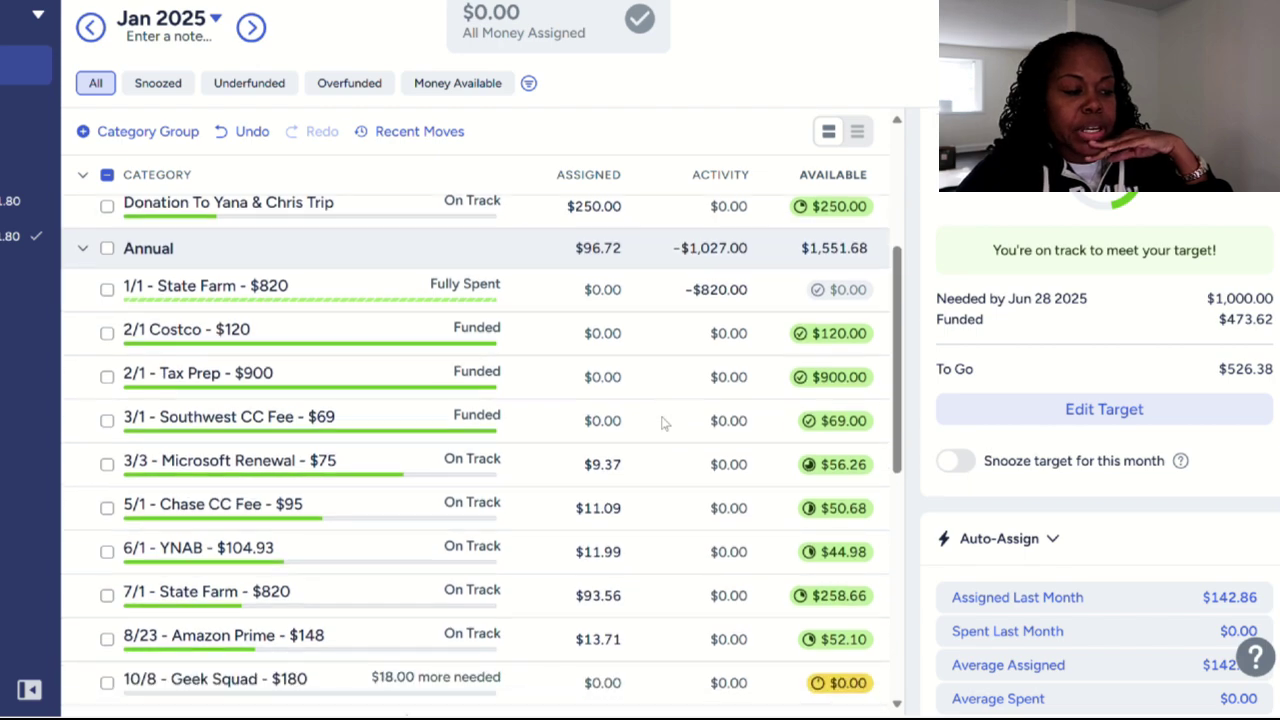
pyautogui.scroll(-8, 661, 423)
pyautogui.scroll(15, 661, 423)
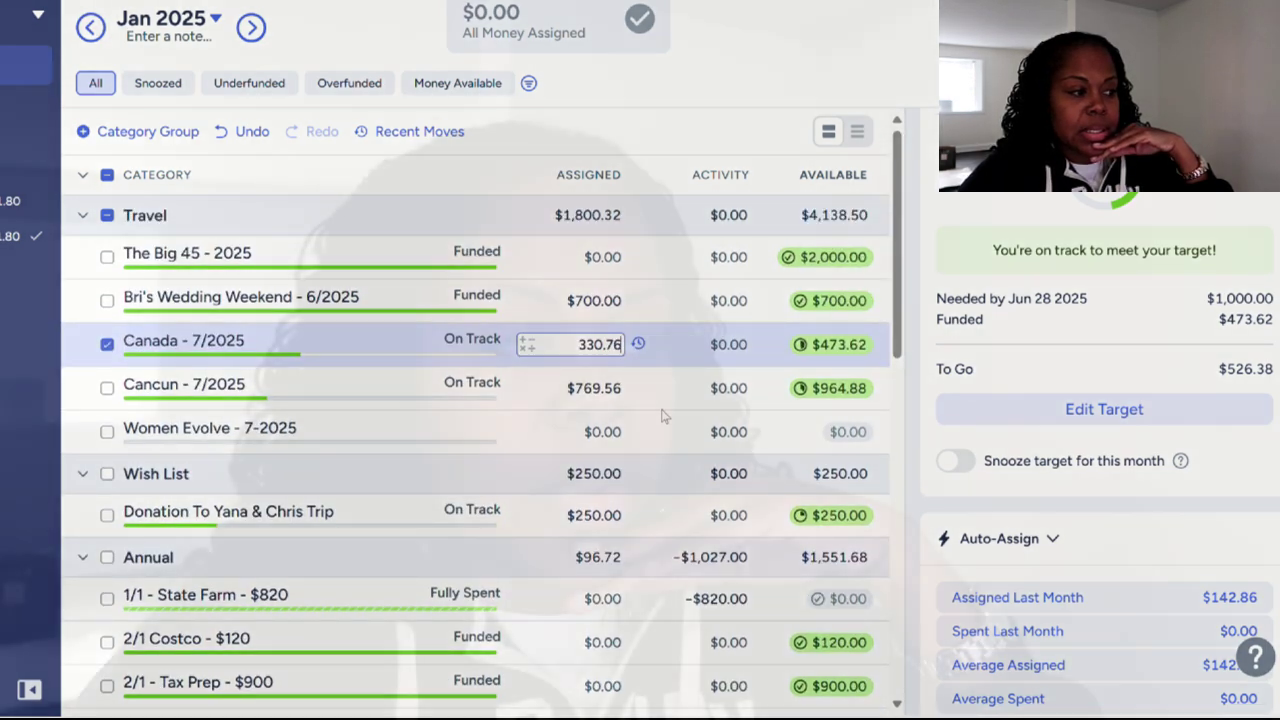